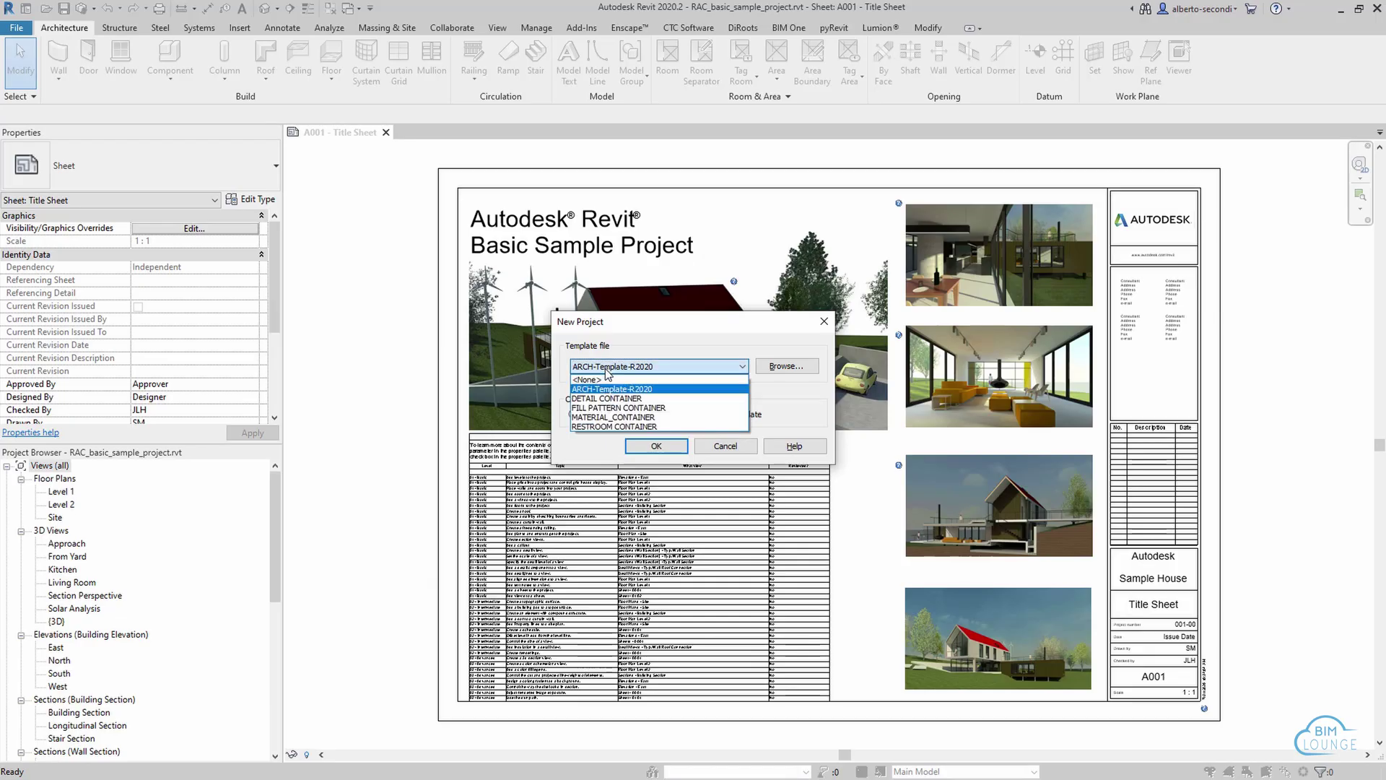
Create a new project from the FILL PATTERN CONTAINER template
click(618, 408)
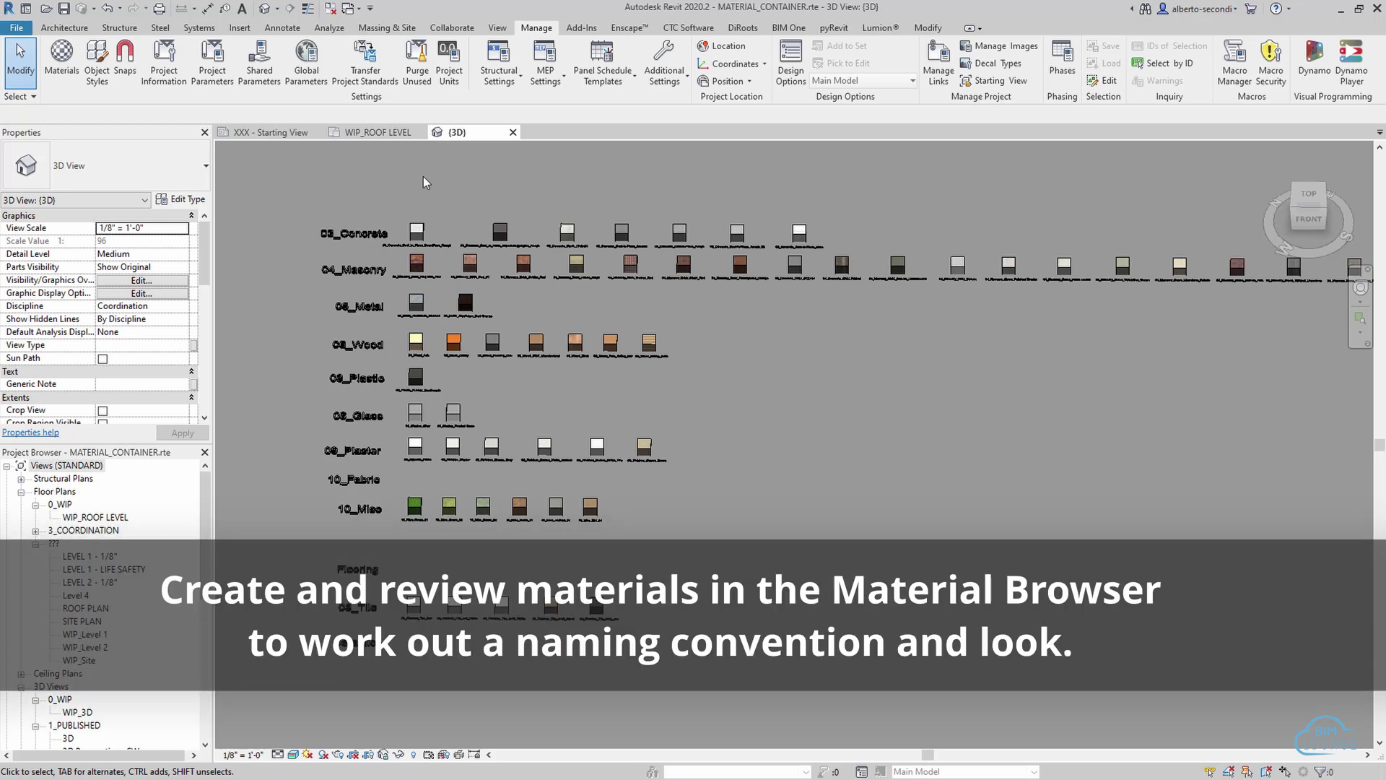
click(61, 65)
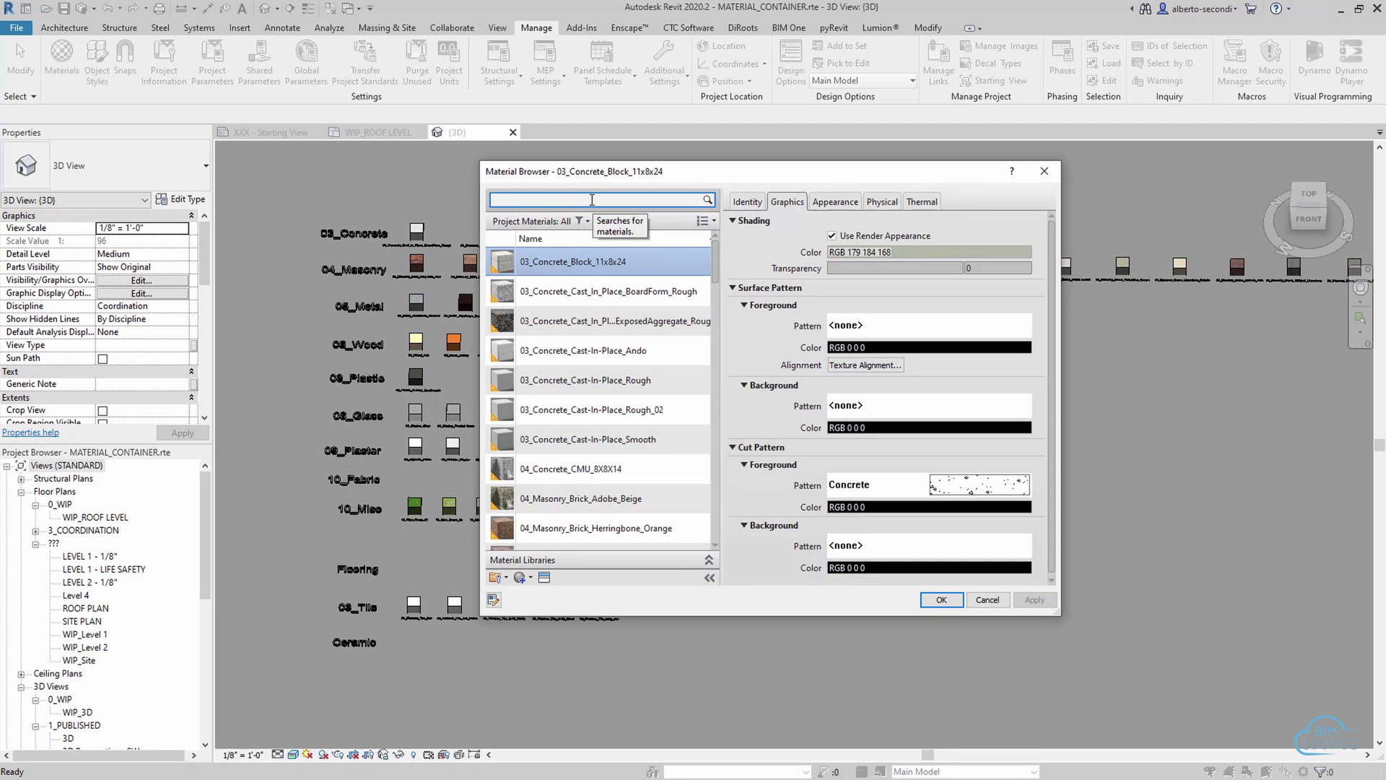
click(987, 600)
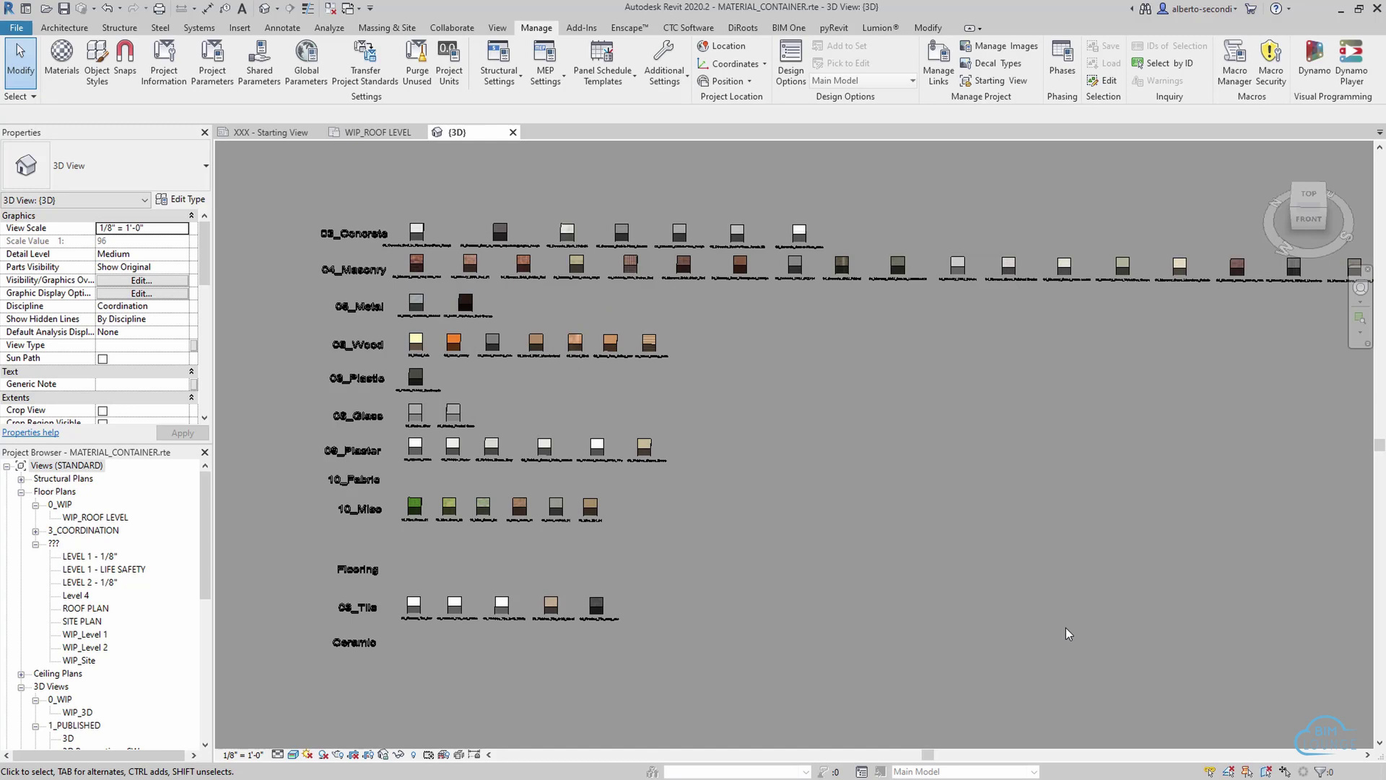
Zoom onto the 04_Masonry and 05_Metal swatches and inspect the King Size brick swatch
scroll(531, 392, up, 5)
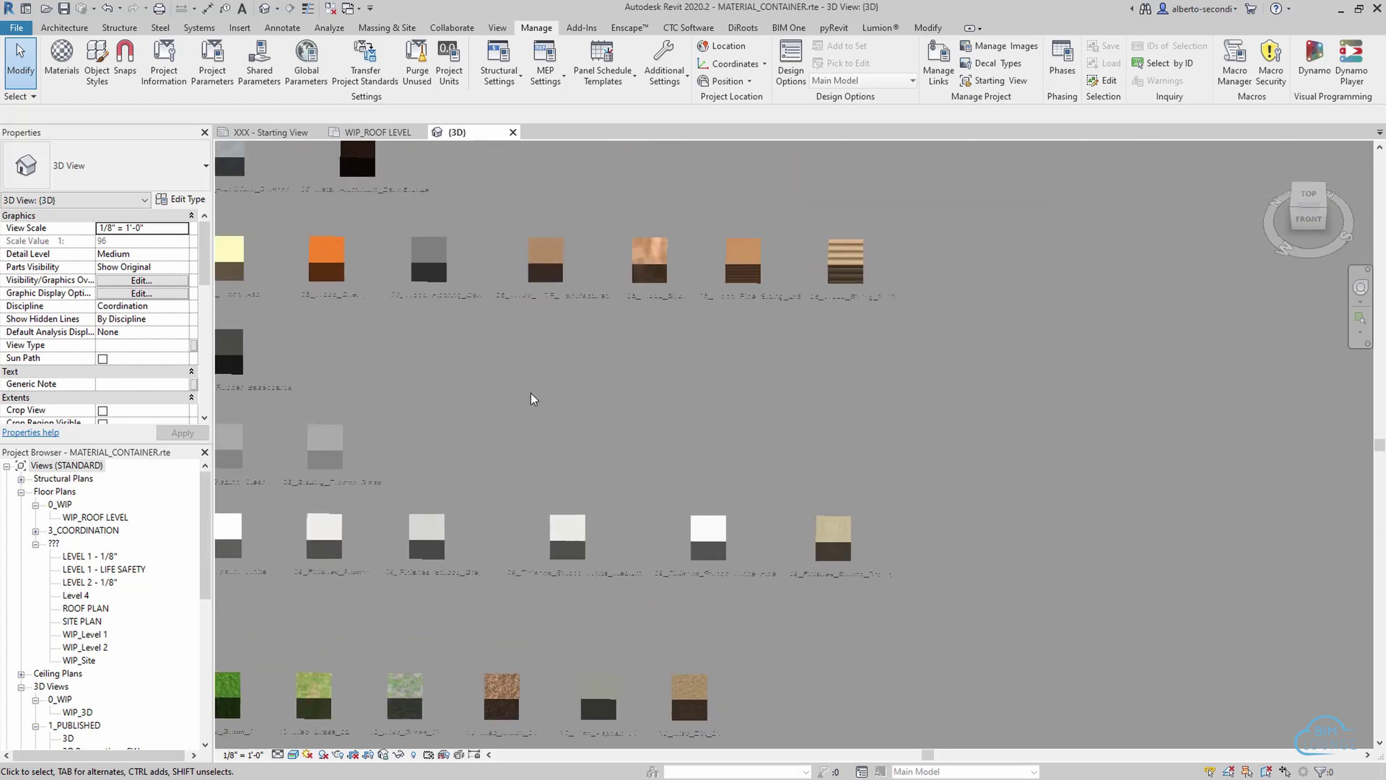
middle_drag(530, 398, 465, 318)
click(466, 317)
scroll(643, 294, up, 3)
key(Escape)
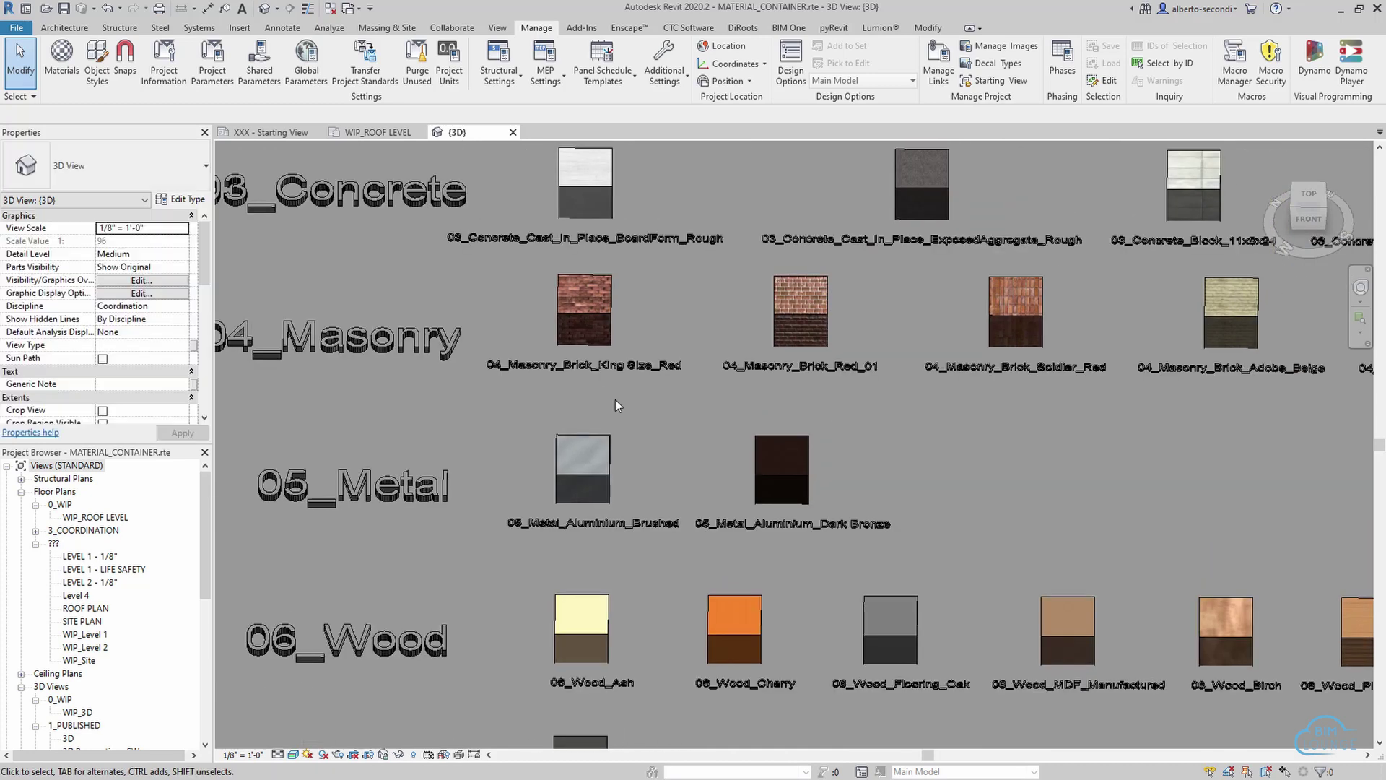
scroll(605, 366, up, 3)
click(606, 365)
click(682, 425)
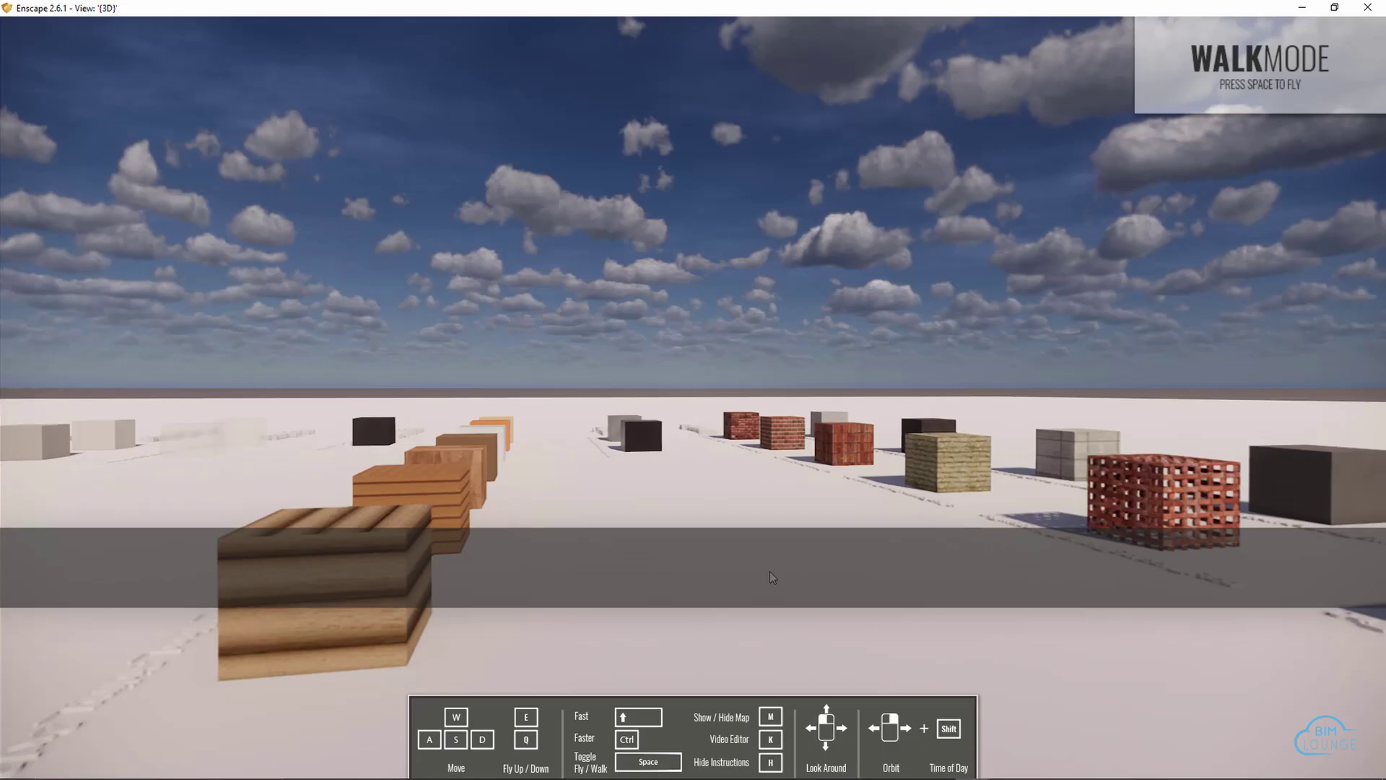
Walk forward in Enscape along the rows of rendered material cubes
key(w)
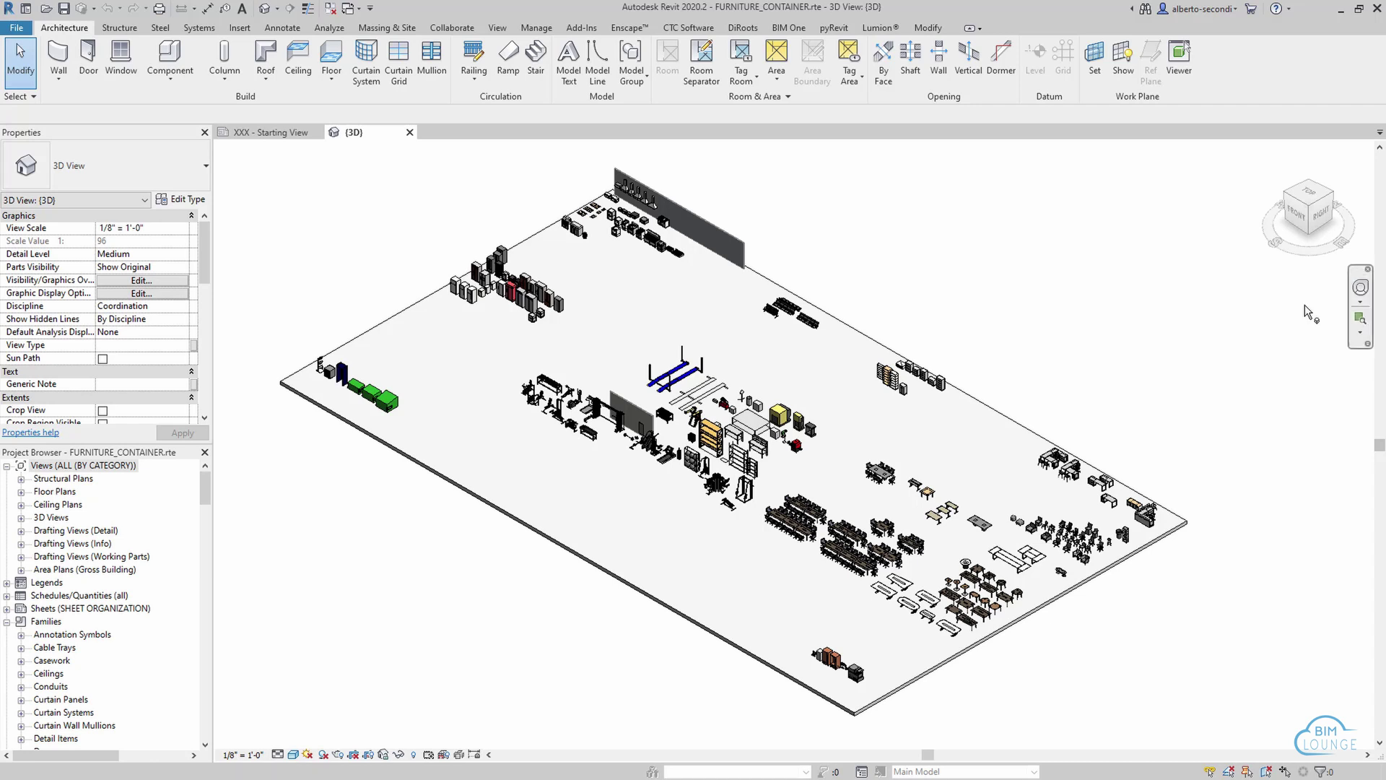
Zoom and pan across the FURNITURE_CONTAINER 3D view to review the furniture groups
scroll(1029, 632, up, 3)
scroll(1018, 621, up, 2)
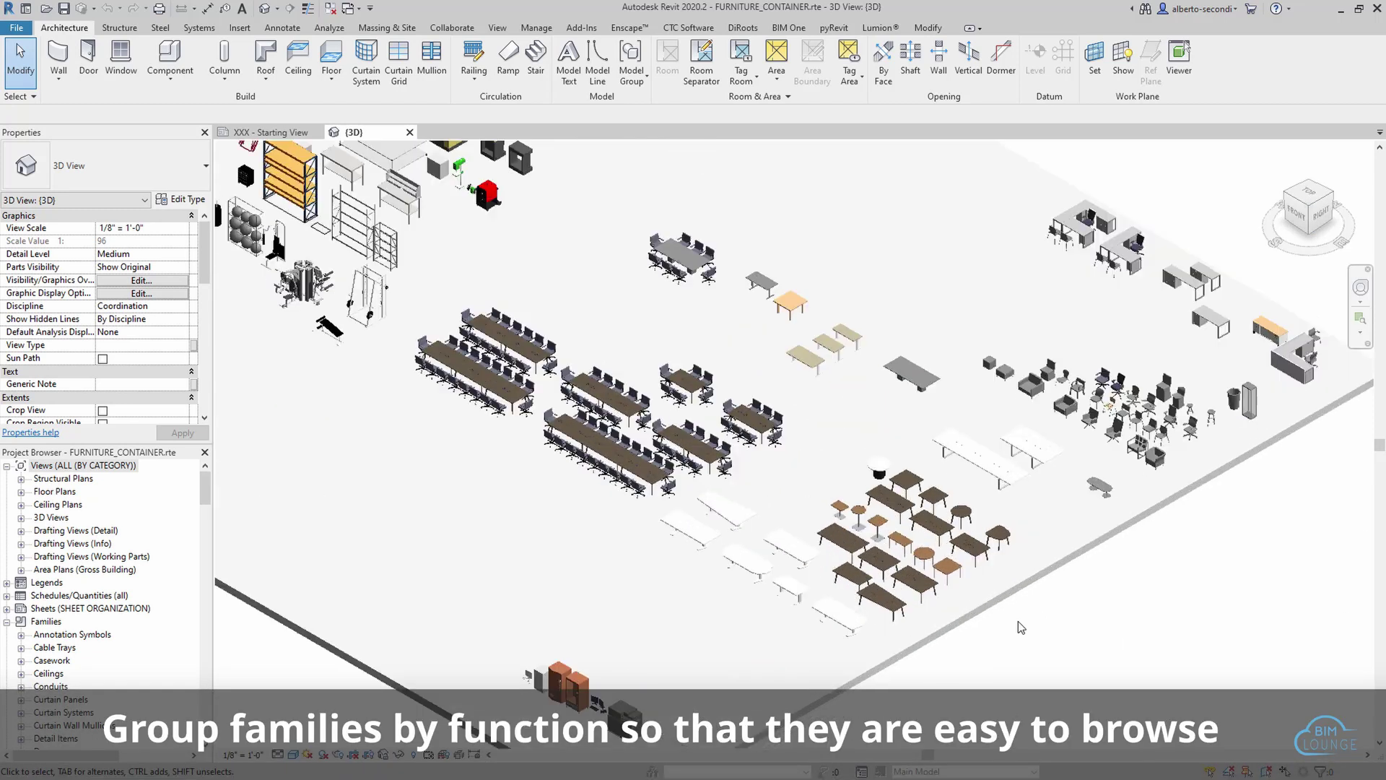
scroll(998, 657, up, 2)
middle_drag(997, 675, 1004, 676)
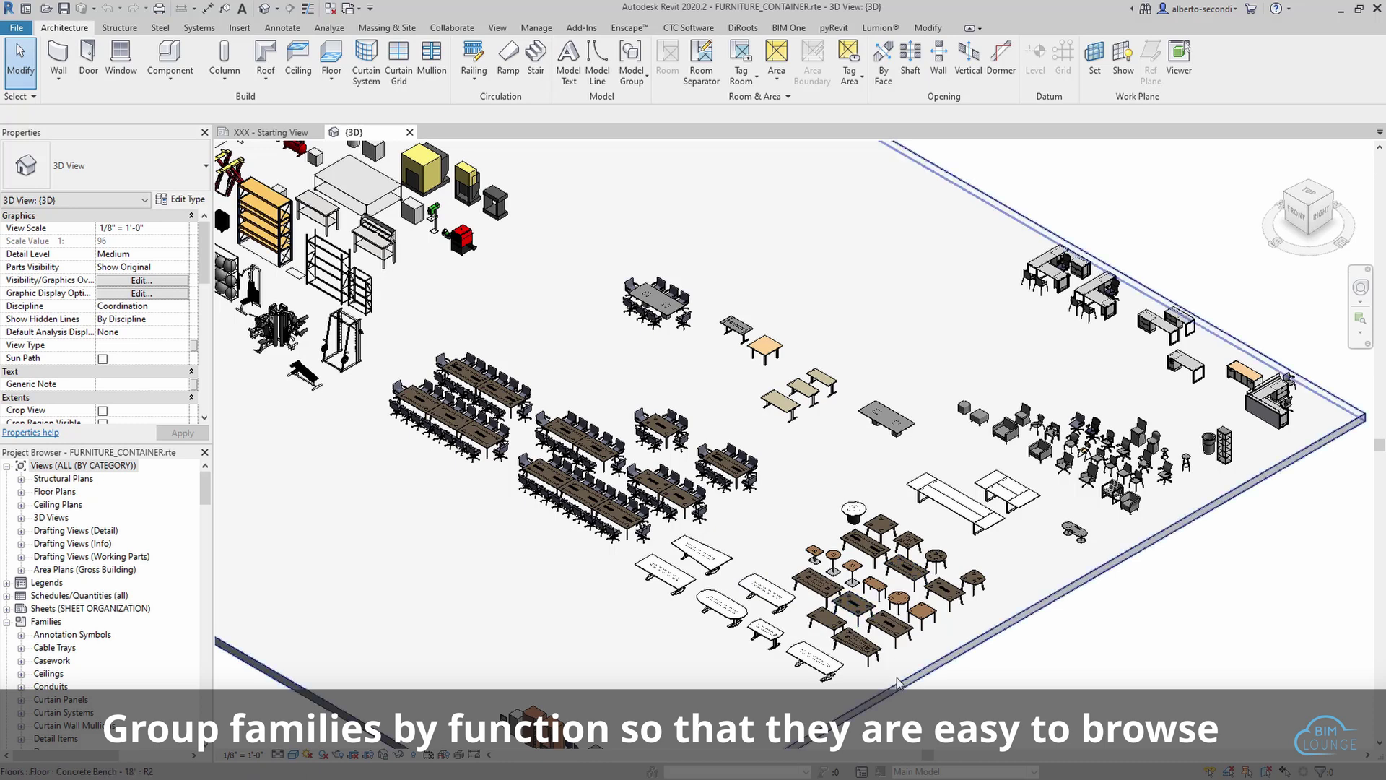
scroll(796, 643, up, 3)
scroll(802, 639, up, 2)
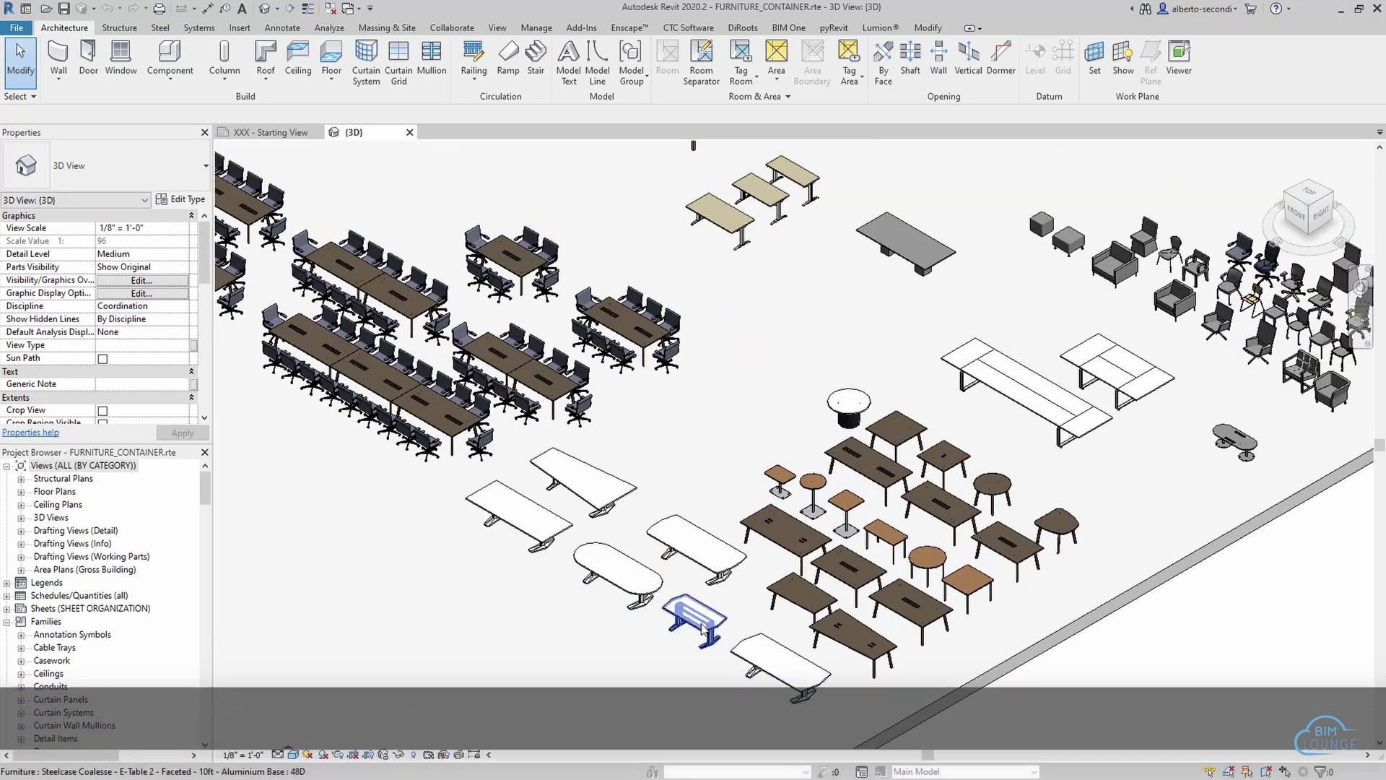
scroll(805, 570, down, 4)
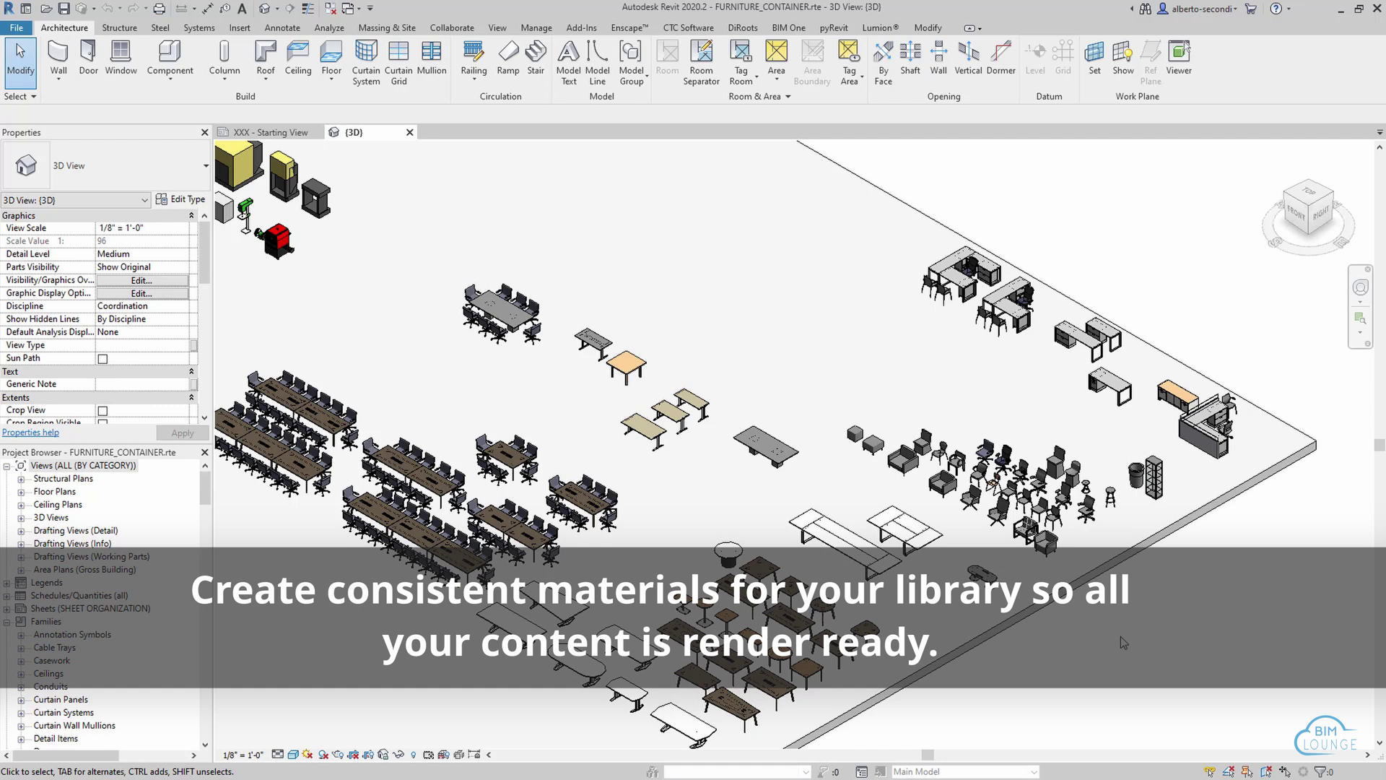
scroll(1120, 636, up, 5)
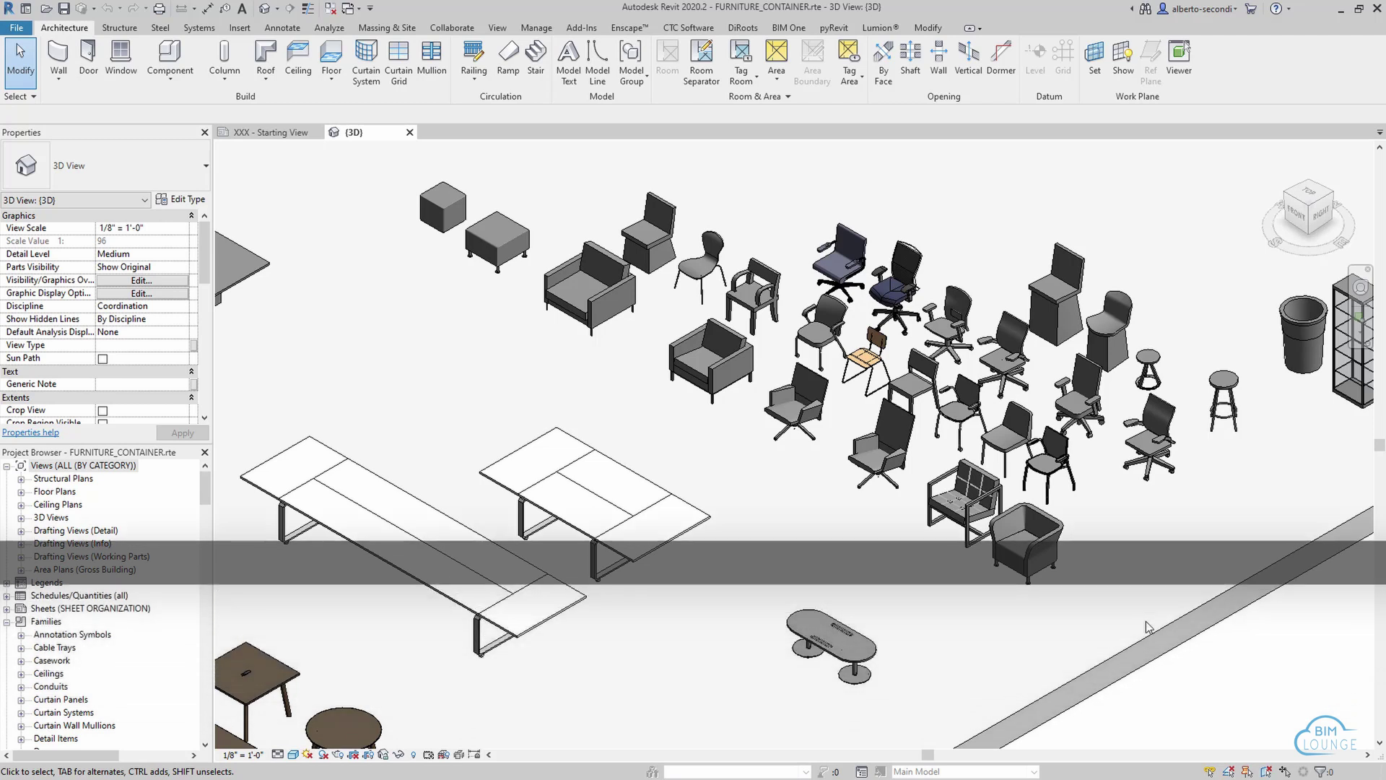
scroll(1055, 573, up, 4)
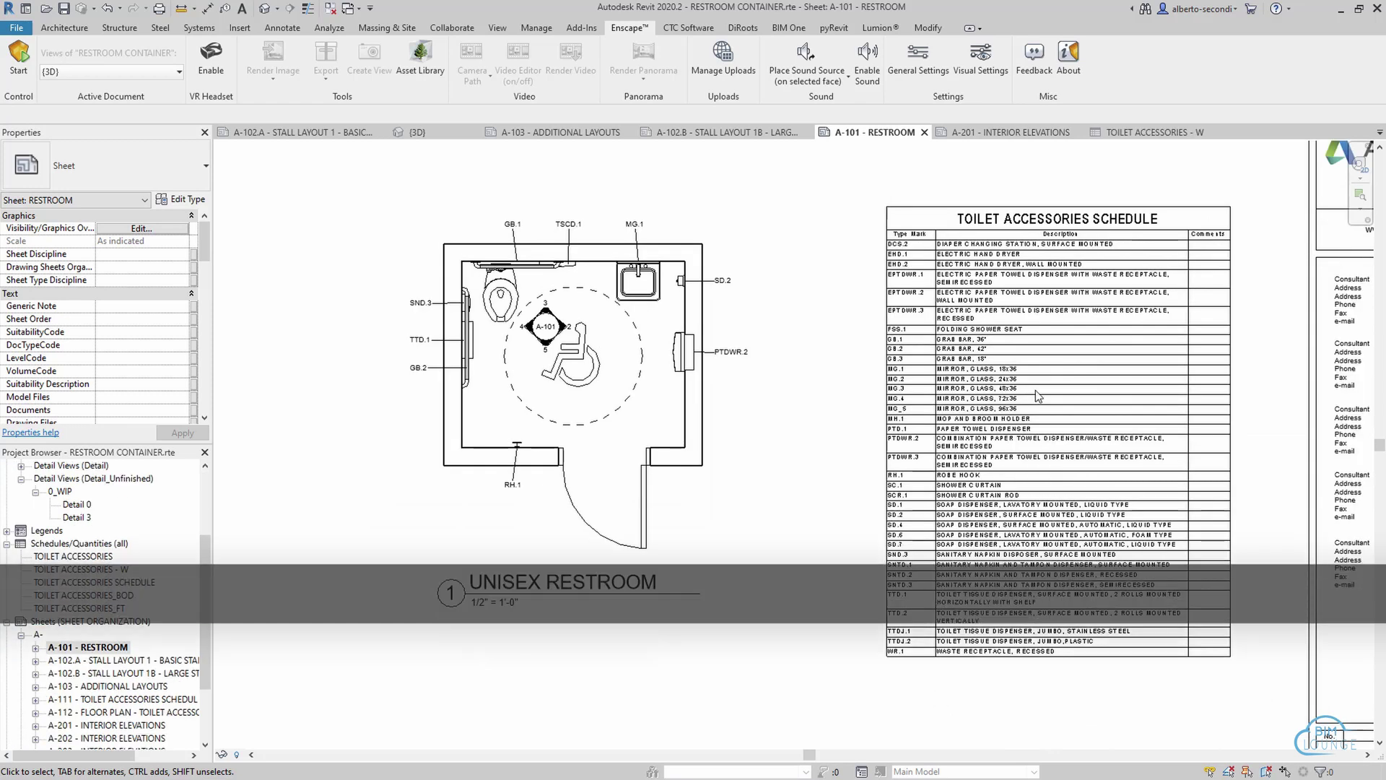
Open the TOILET ACCESSORIES - W schedule from the Project Browser
click(1040, 342)
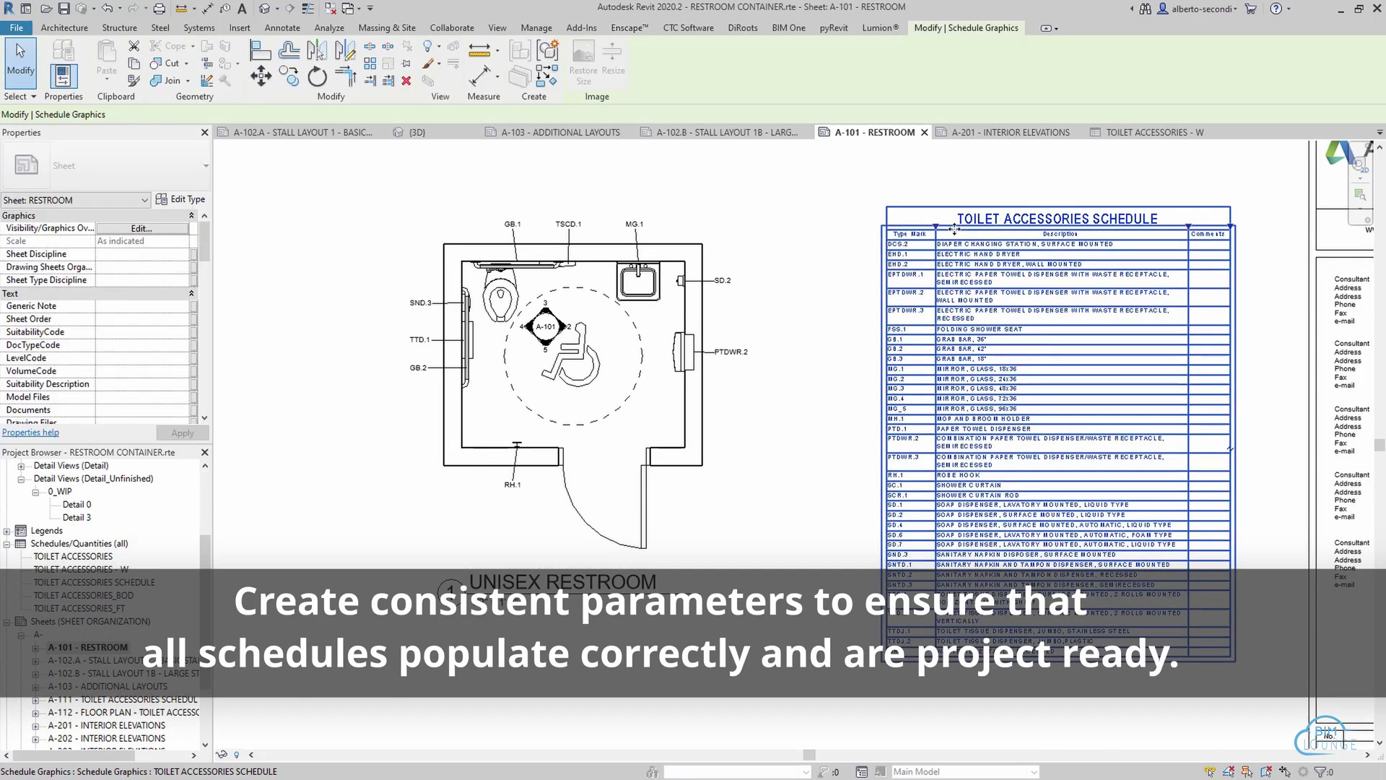
click(1268, 251)
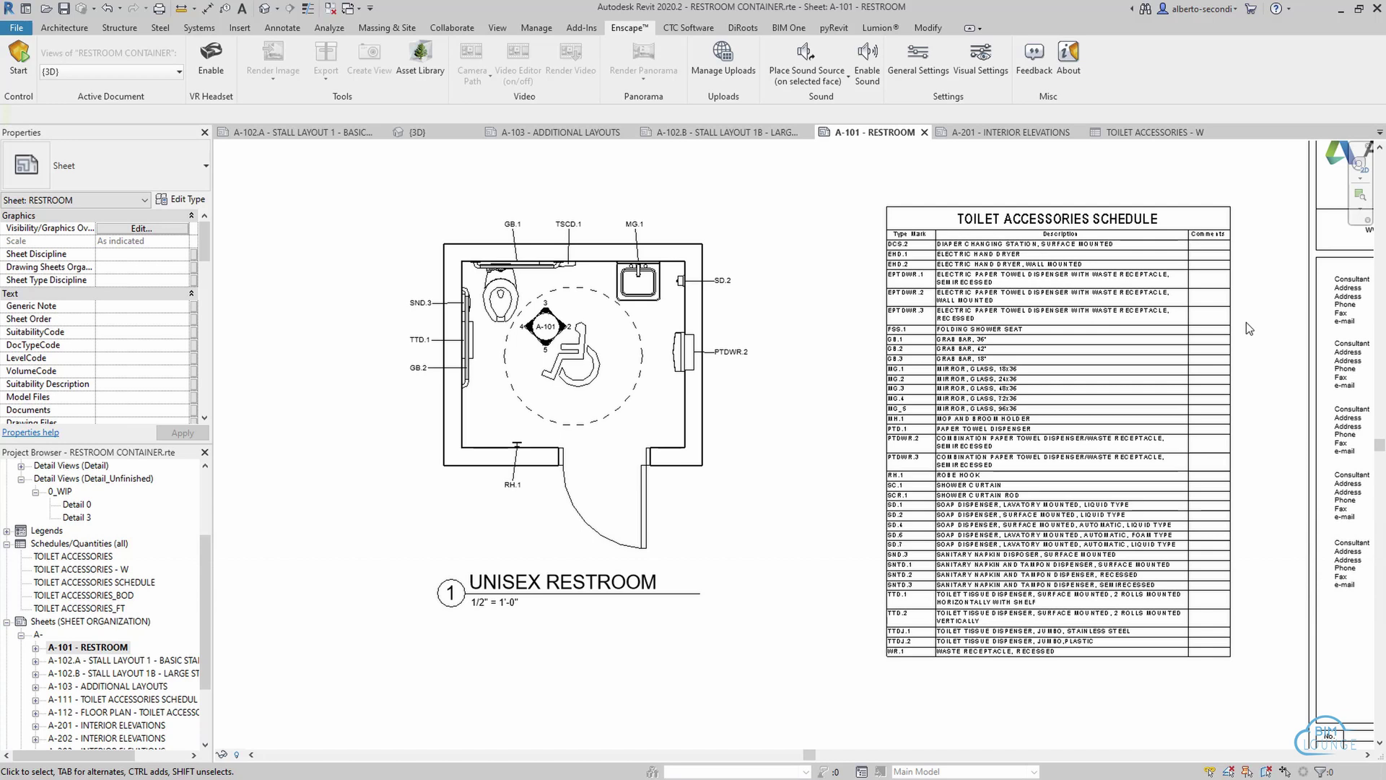
double_click(79, 571)
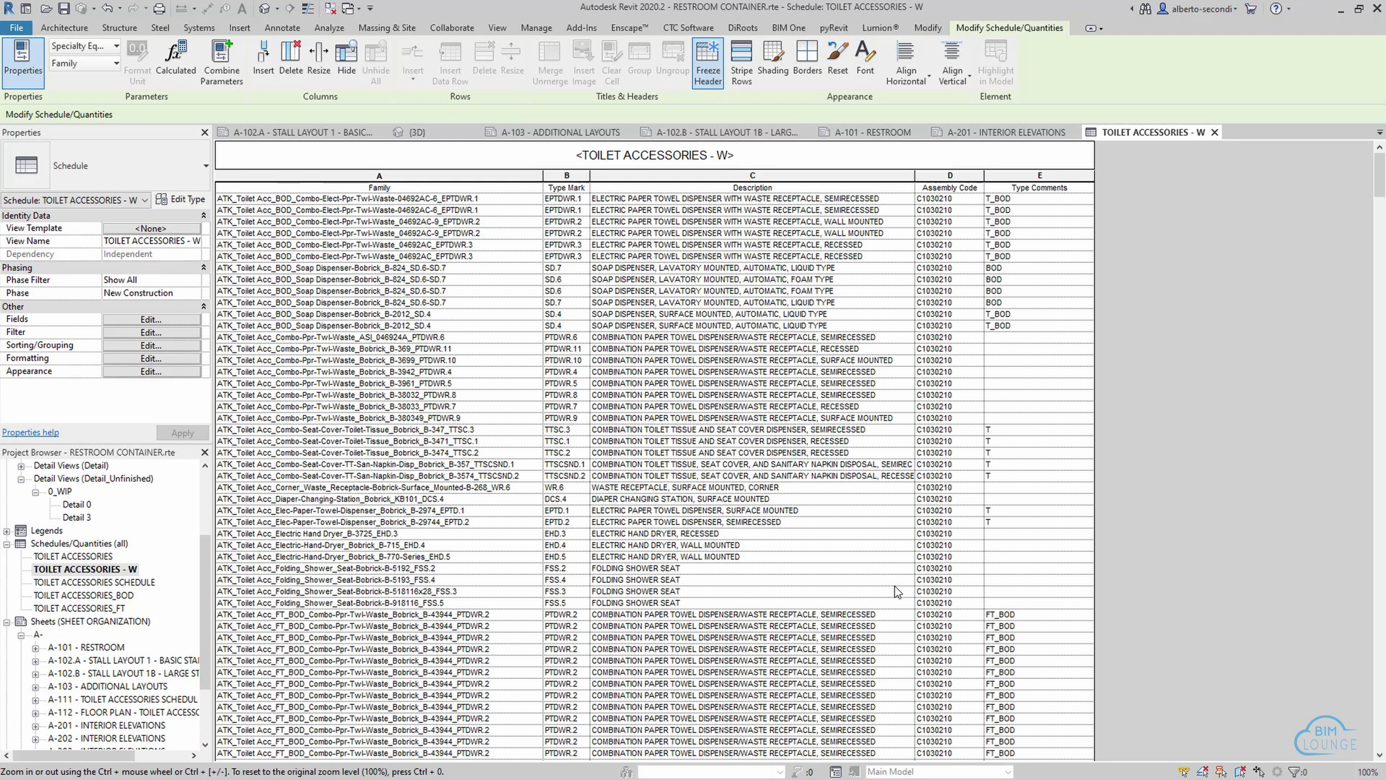
Cycle the view tabs to the A-103 - ADDITIONAL LAYOUTS sheet with Ctrl+Tab
key(ctrl+Tab)
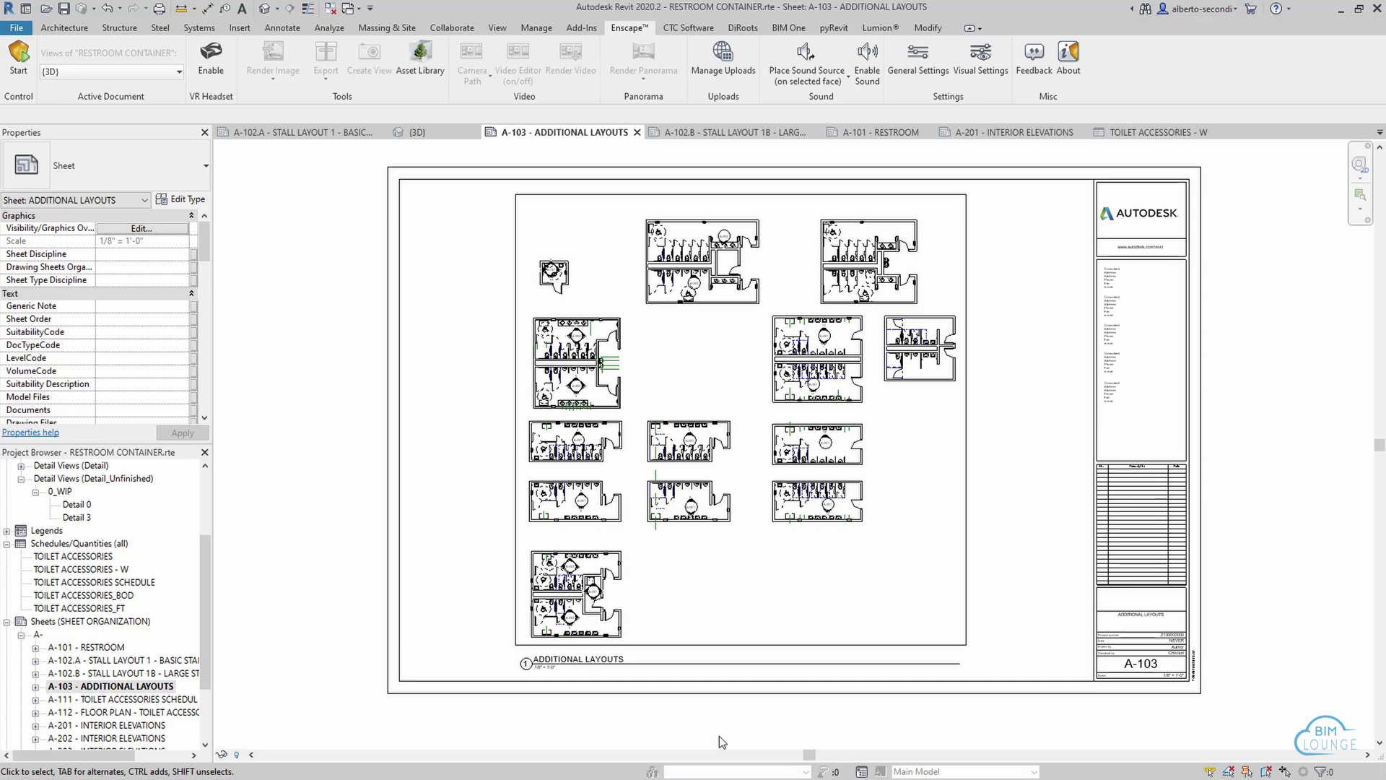
Activate the layouts viewport, then switch to the restroom container's {3D} view
double_click(543, 586)
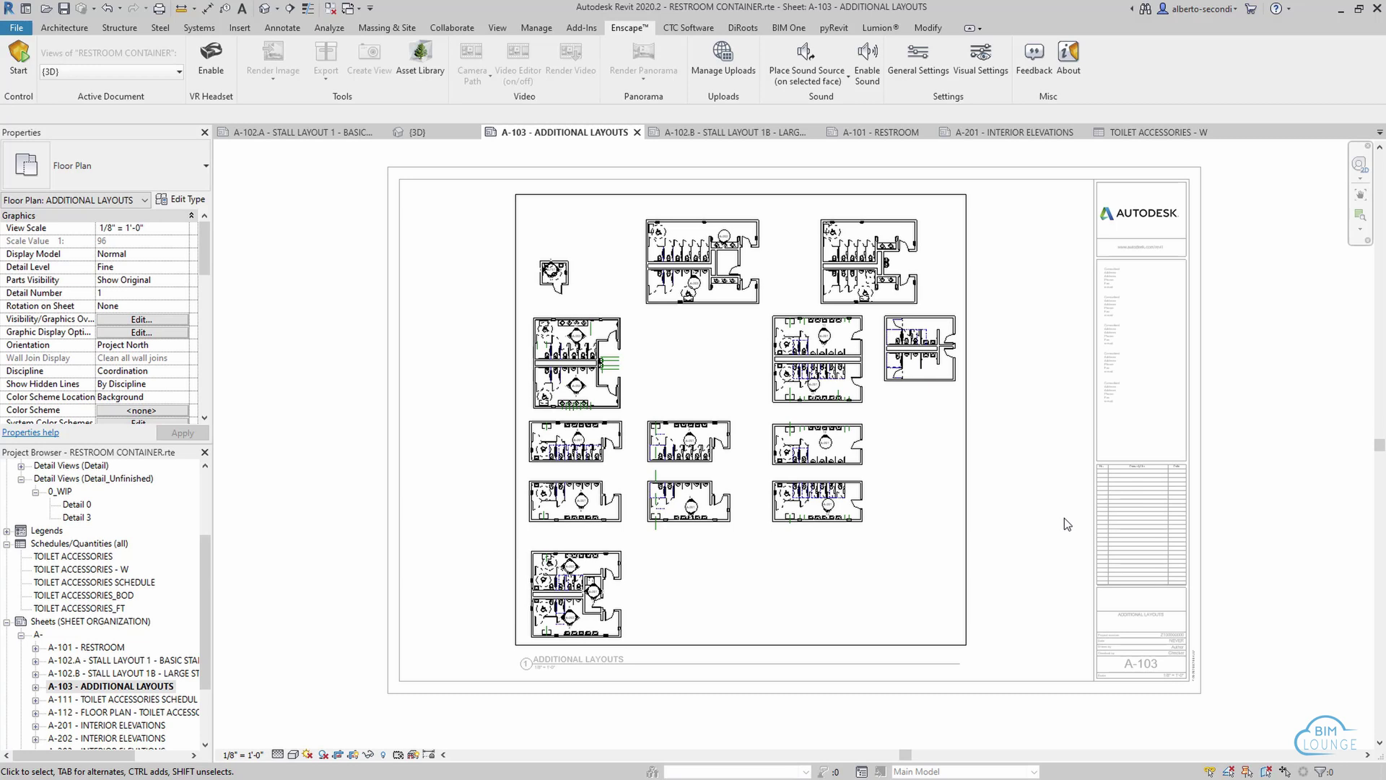
key(ctrl+Tab)
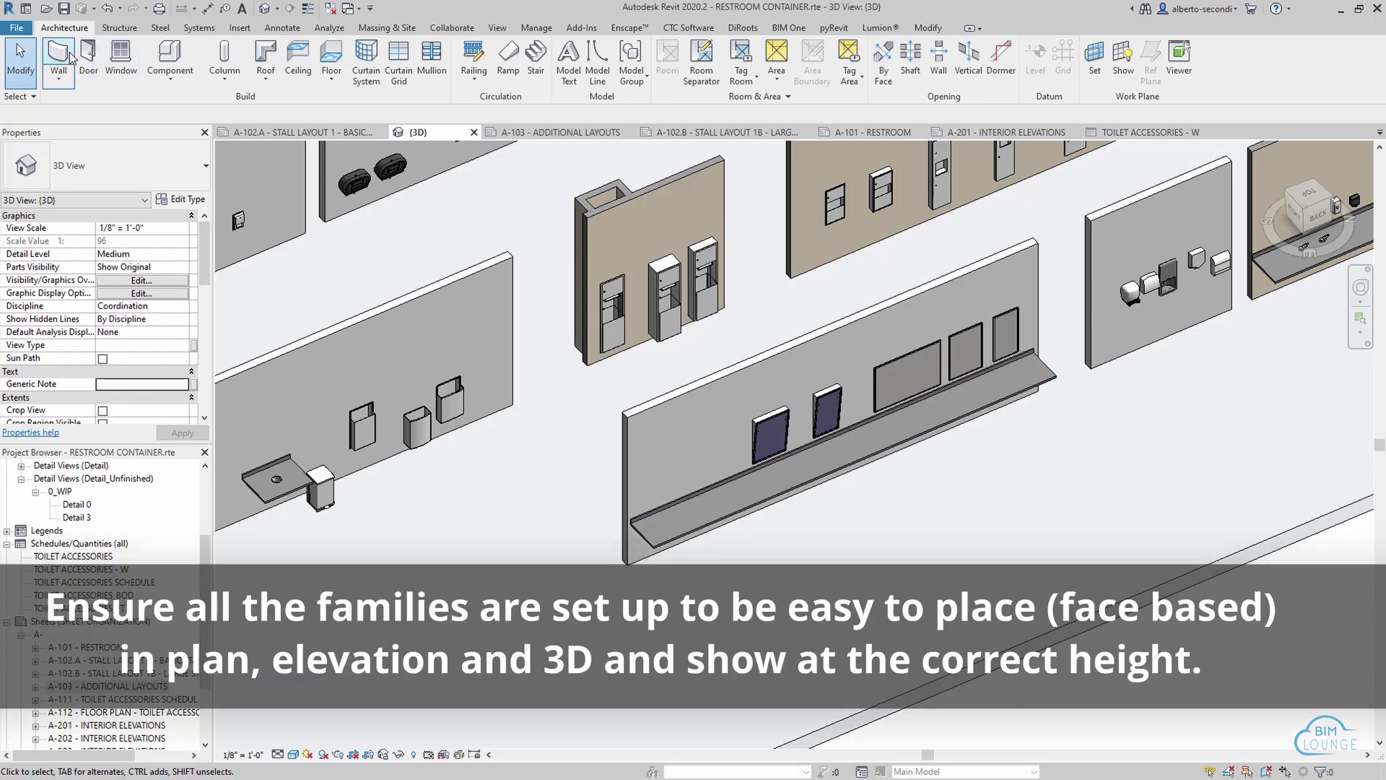
Place a Bobrick B-290 mirror on the wall panel next to the existing mirrors and select it
click(170, 54)
scroll(622, 525, up, 3)
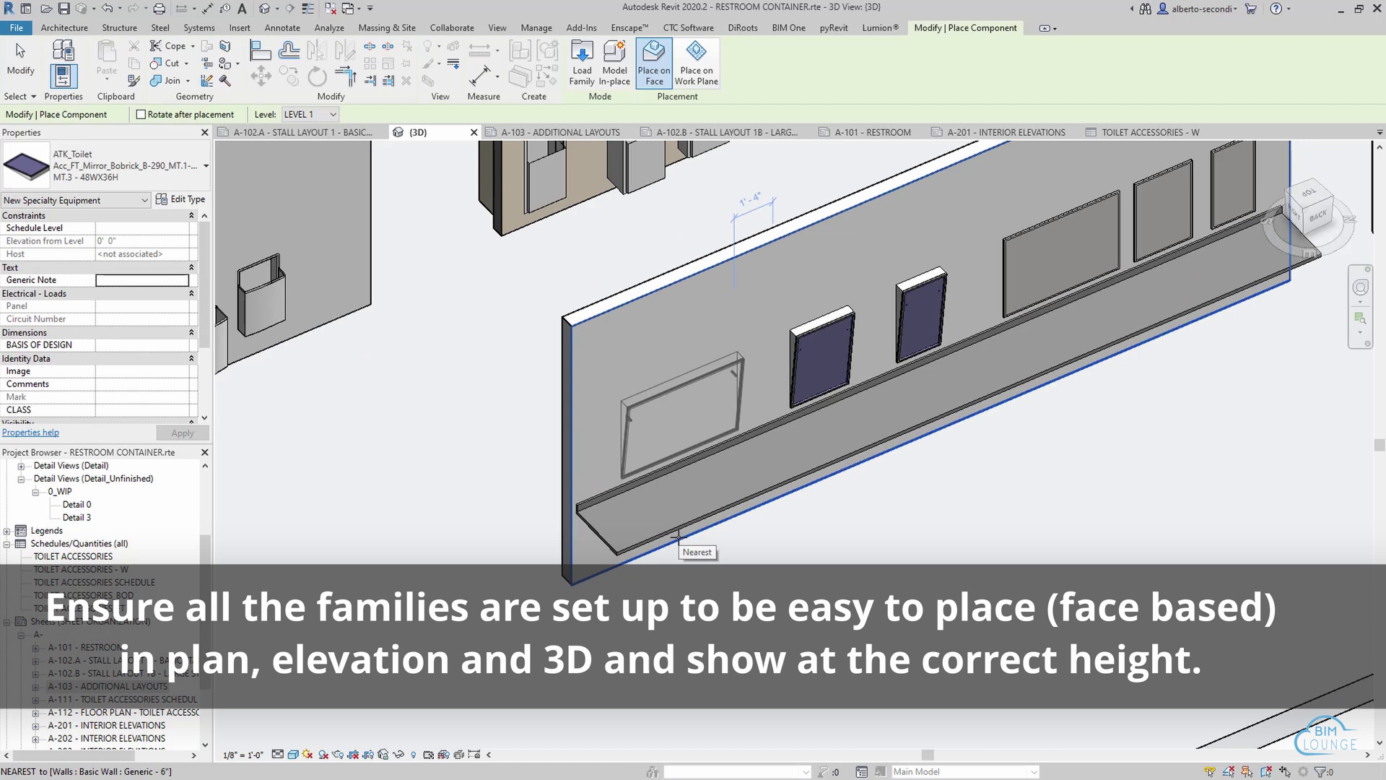
click(696, 548)
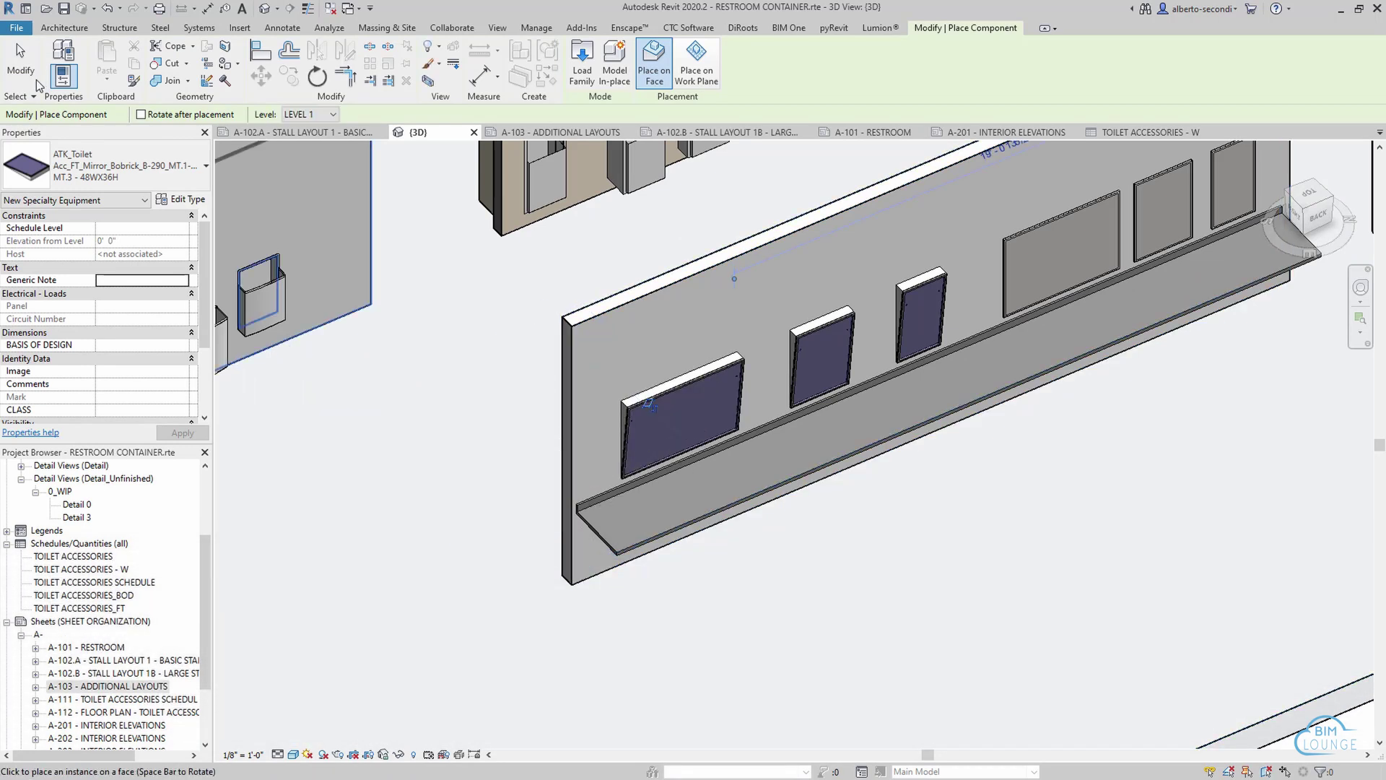
key(Escape)
click(667, 388)
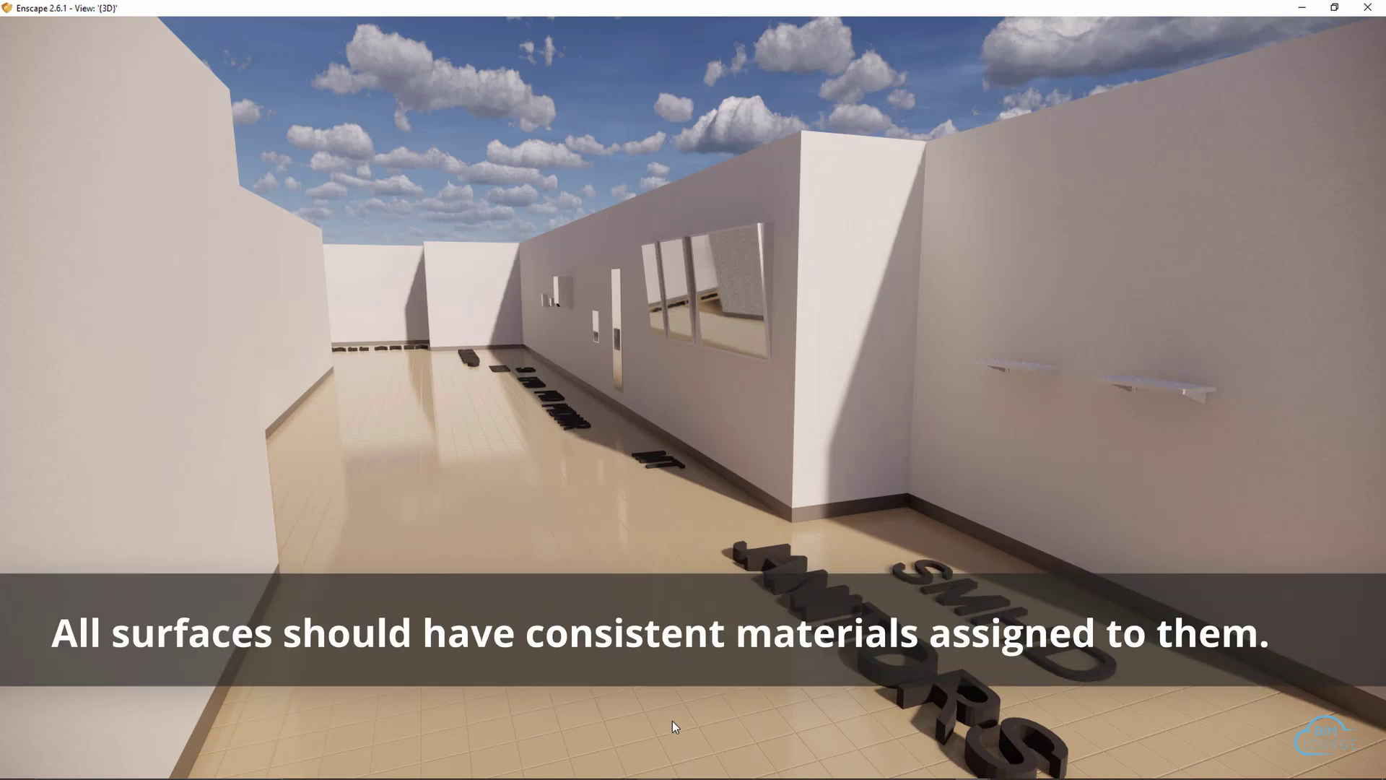
Walk down the rendered restroom corridor in Enscape, turning toward the right wall
drag(673, 721, 570, 718)
key(w)
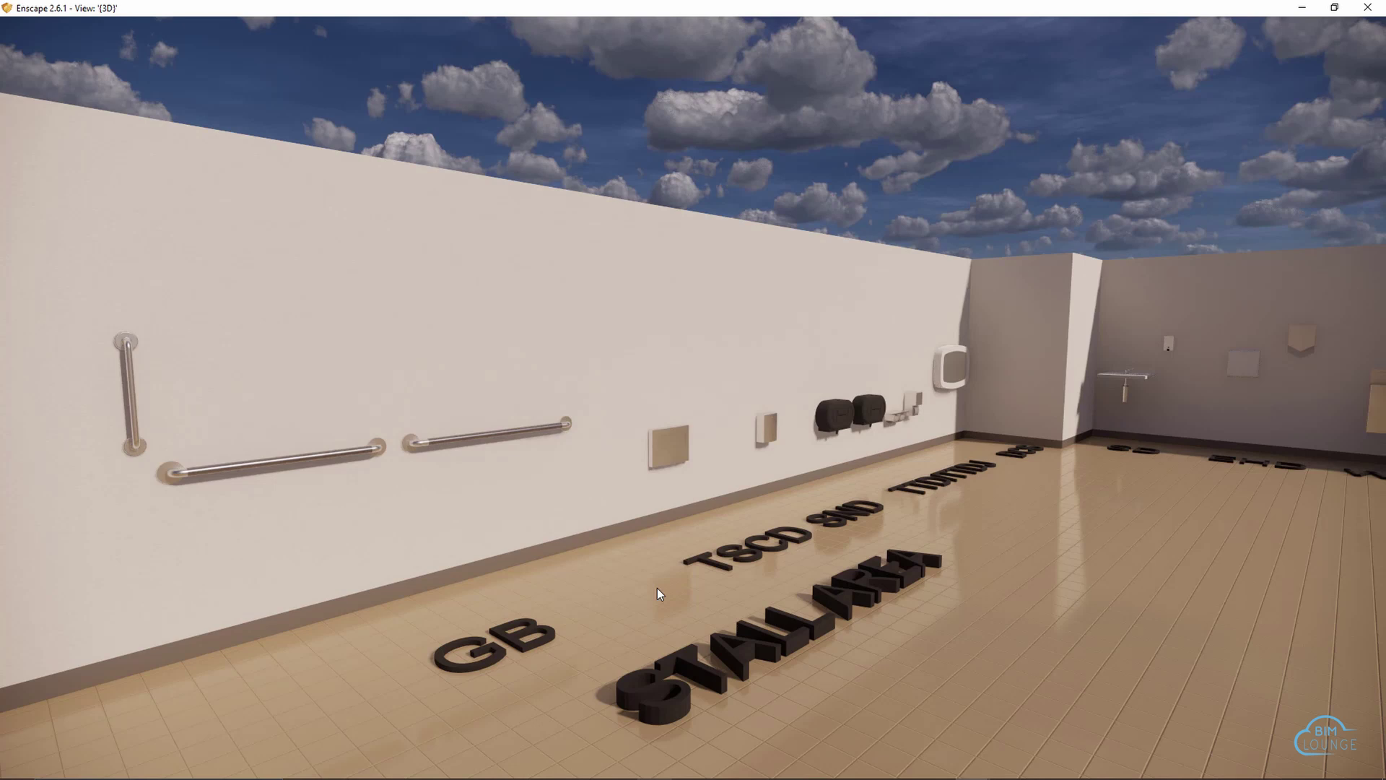
drag(658, 593, 722, 592)
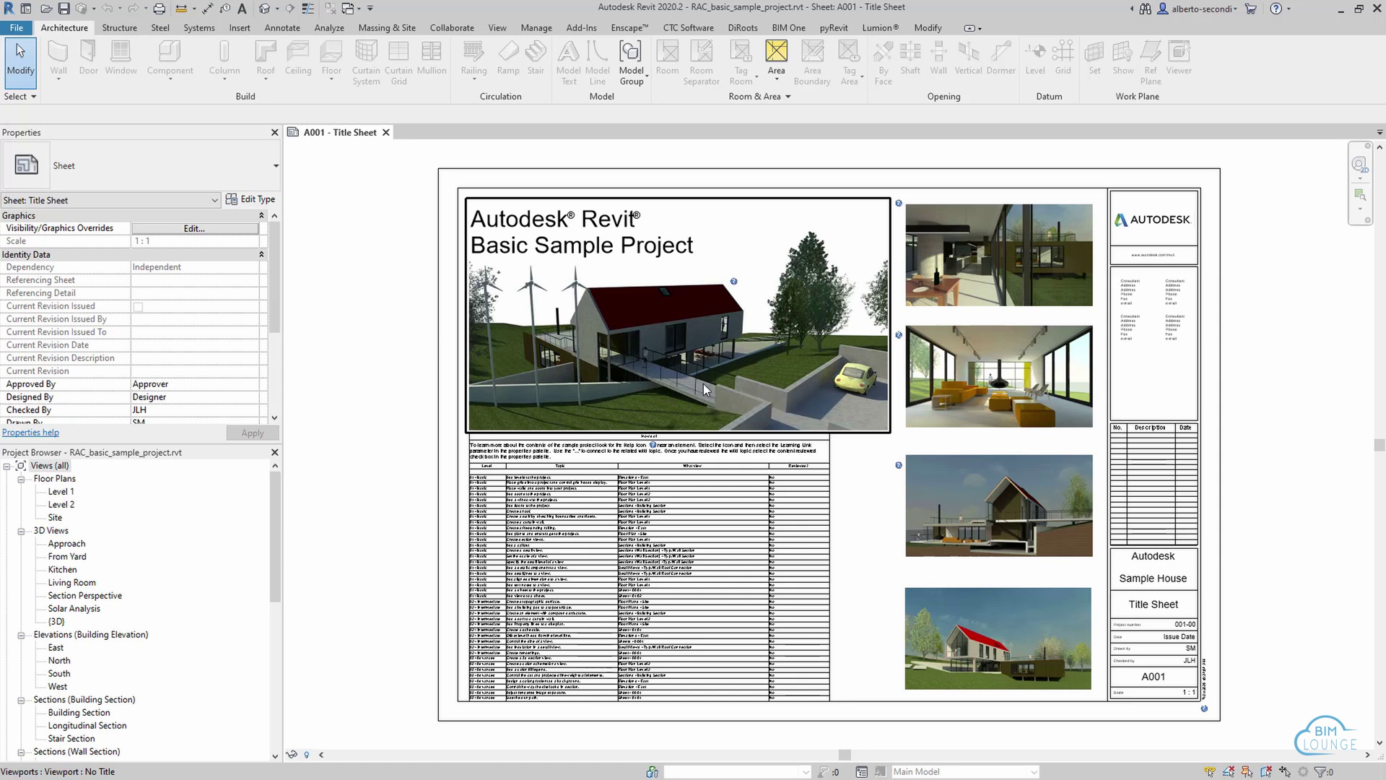
Create Project1 from the FILL PATTERN CONTAINER template using Ctrl+N
key(ctrl+n)
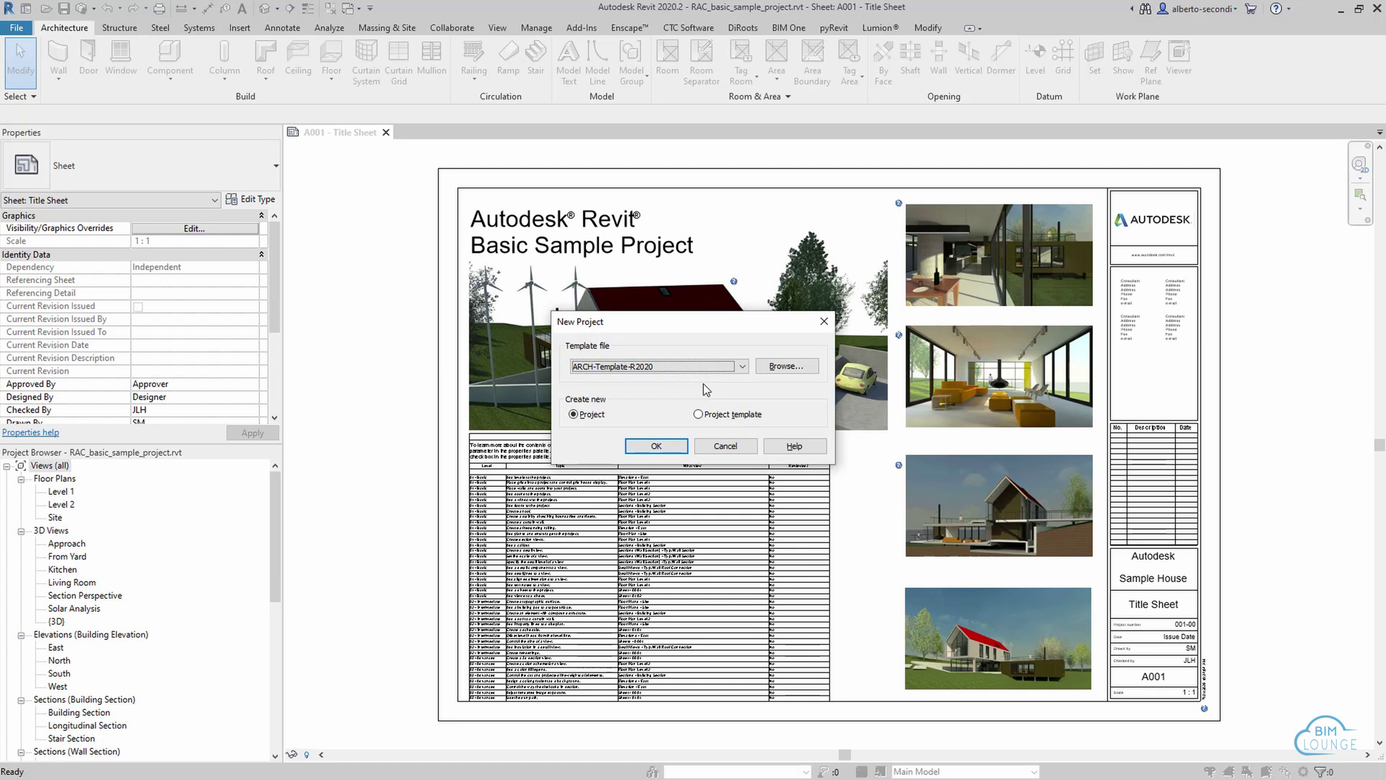
click(636, 367)
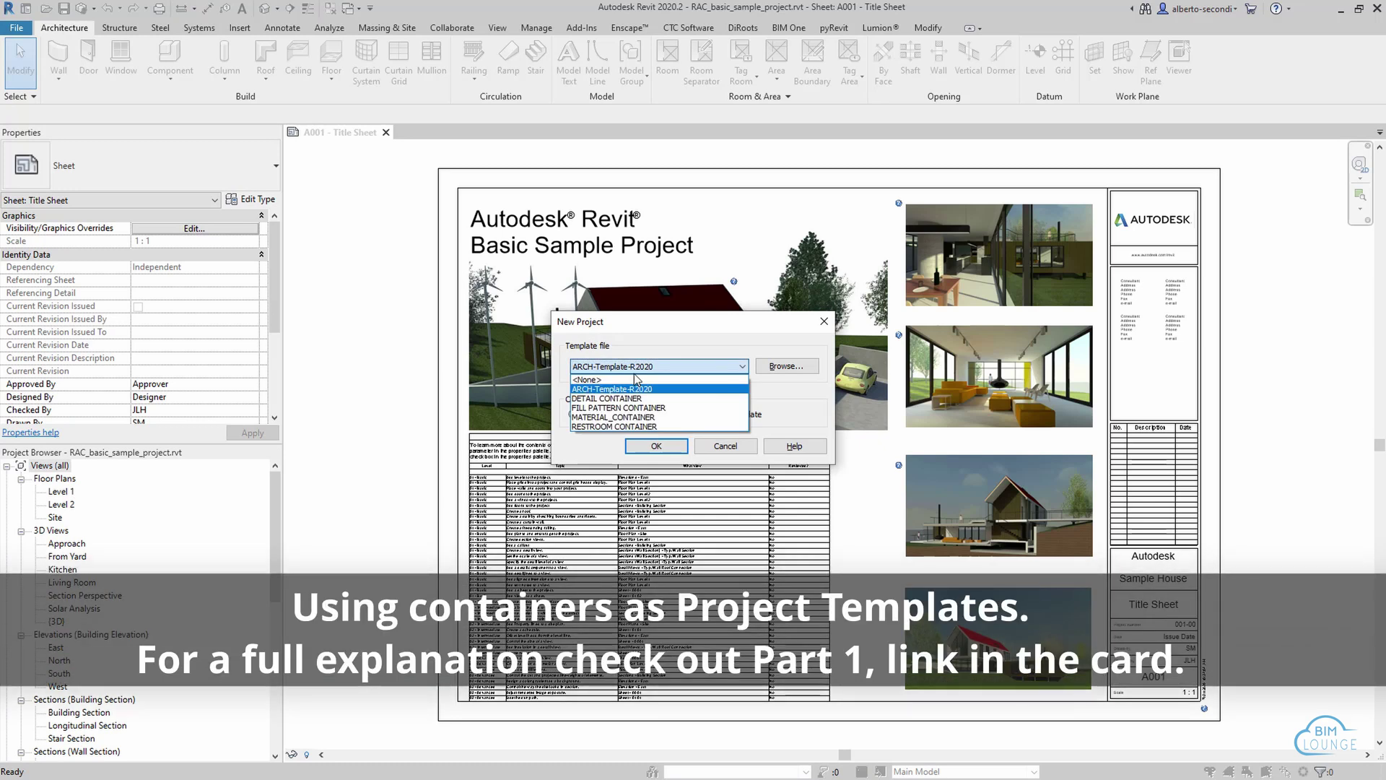
click(611, 409)
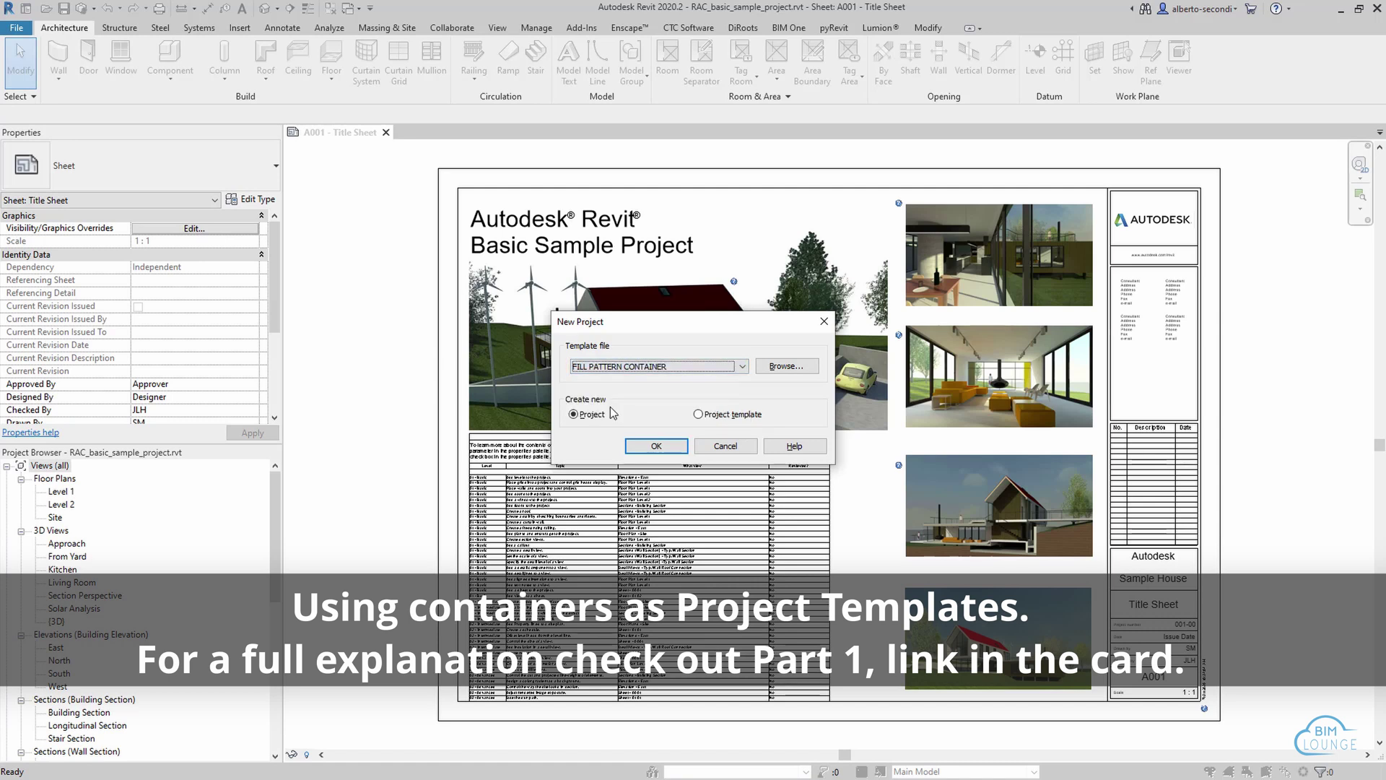
click(657, 446)
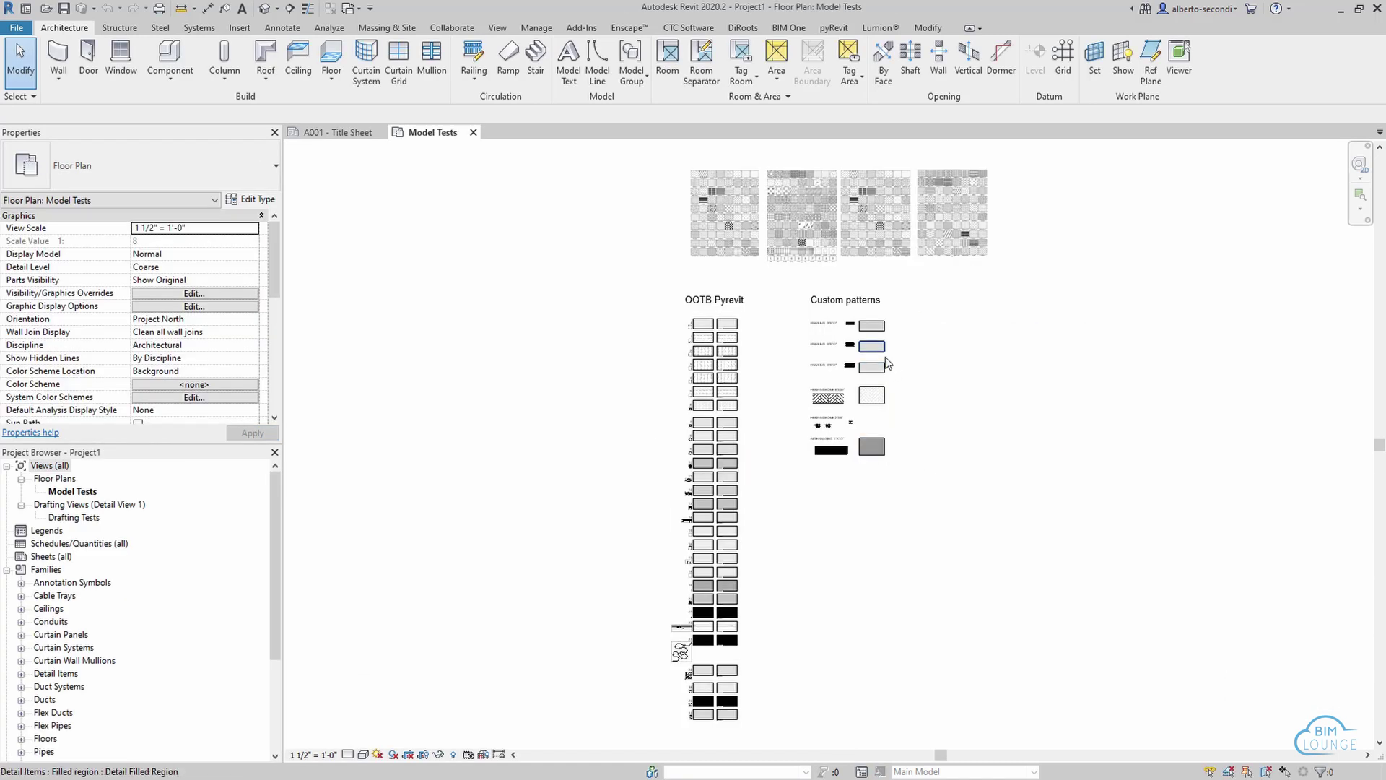
Select the Running 2"x10" filled region and open the sample project's Level 1 floor plan
scroll(883, 327, up, 4)
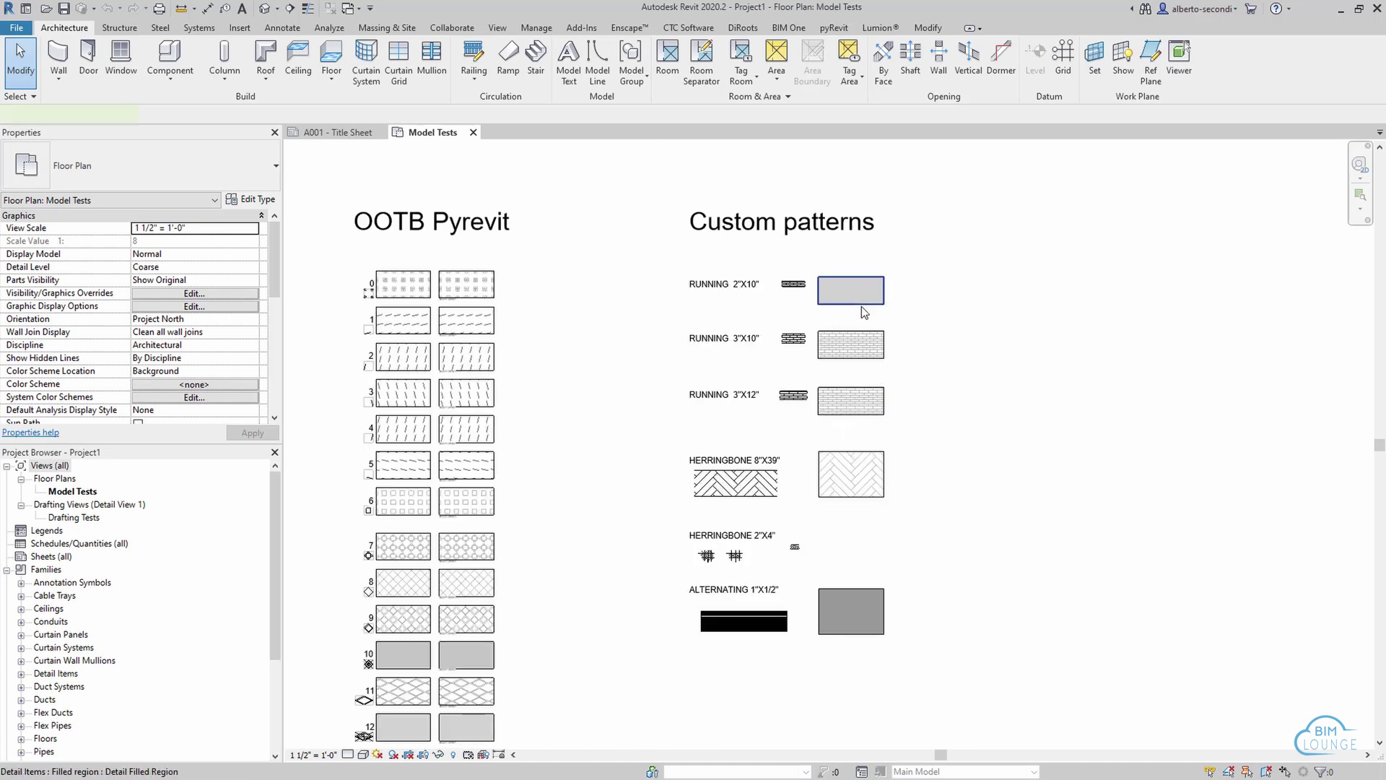
click(861, 306)
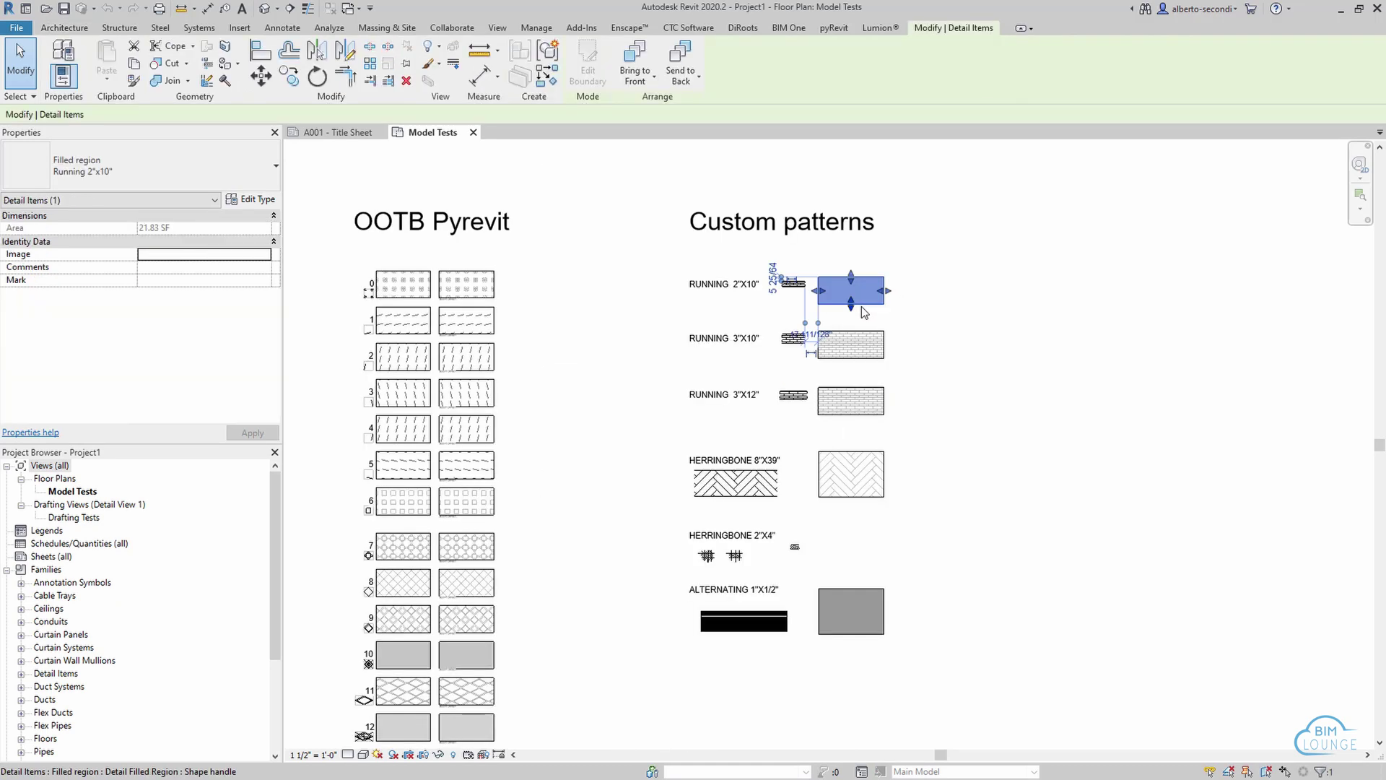
click(334, 132)
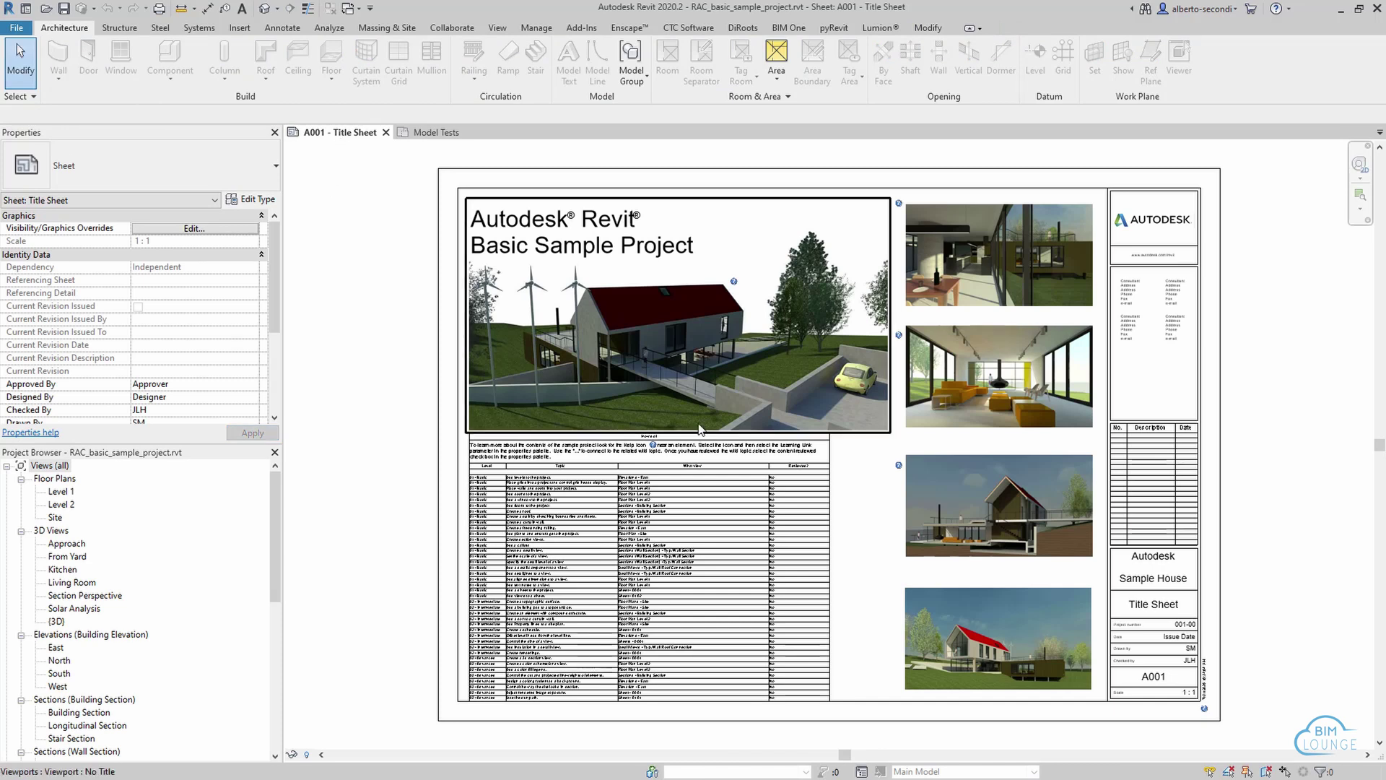
double_click(62, 491)
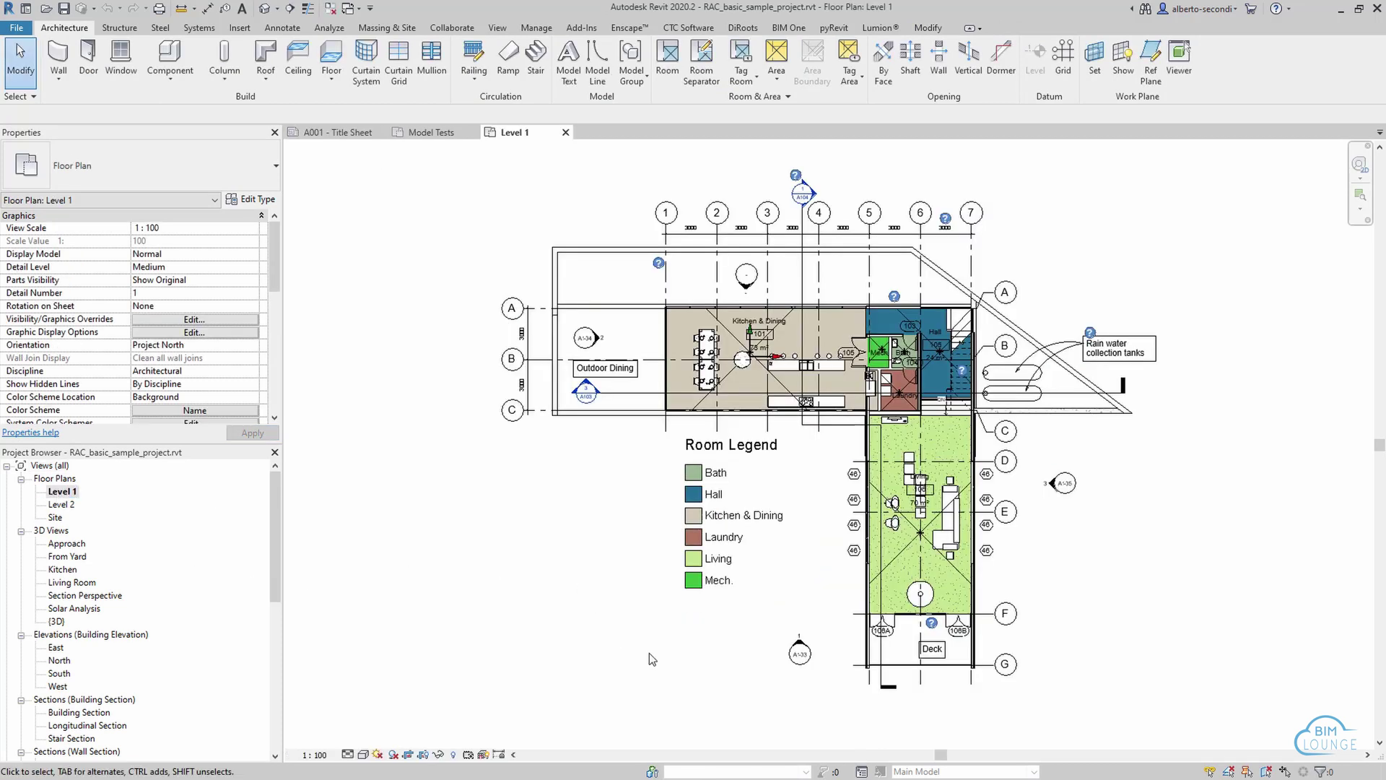
Paste the Running 2"x10" filled region beside the Room Legend and finish placing it
key(ctrl+v)
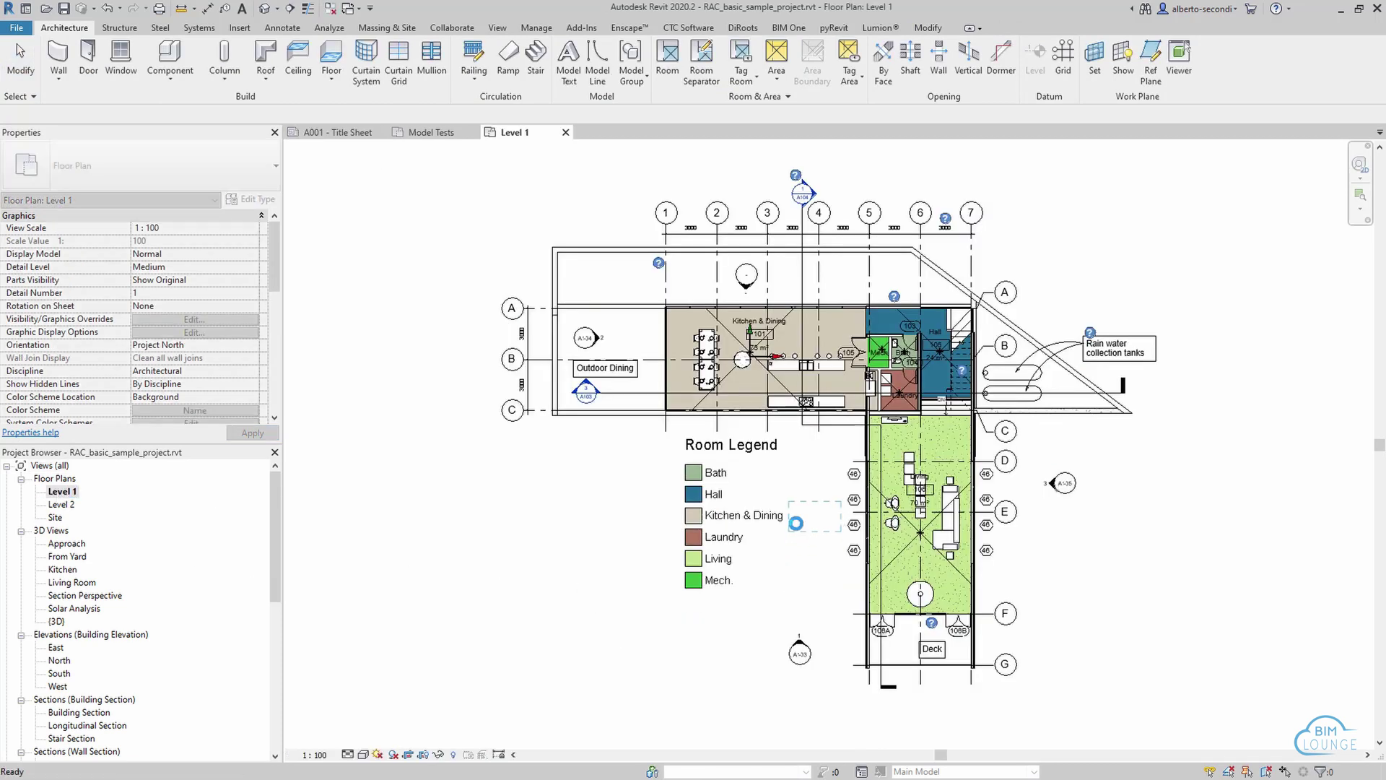
click(814, 517)
scroll(814, 517, up, 5)
click(802, 518)
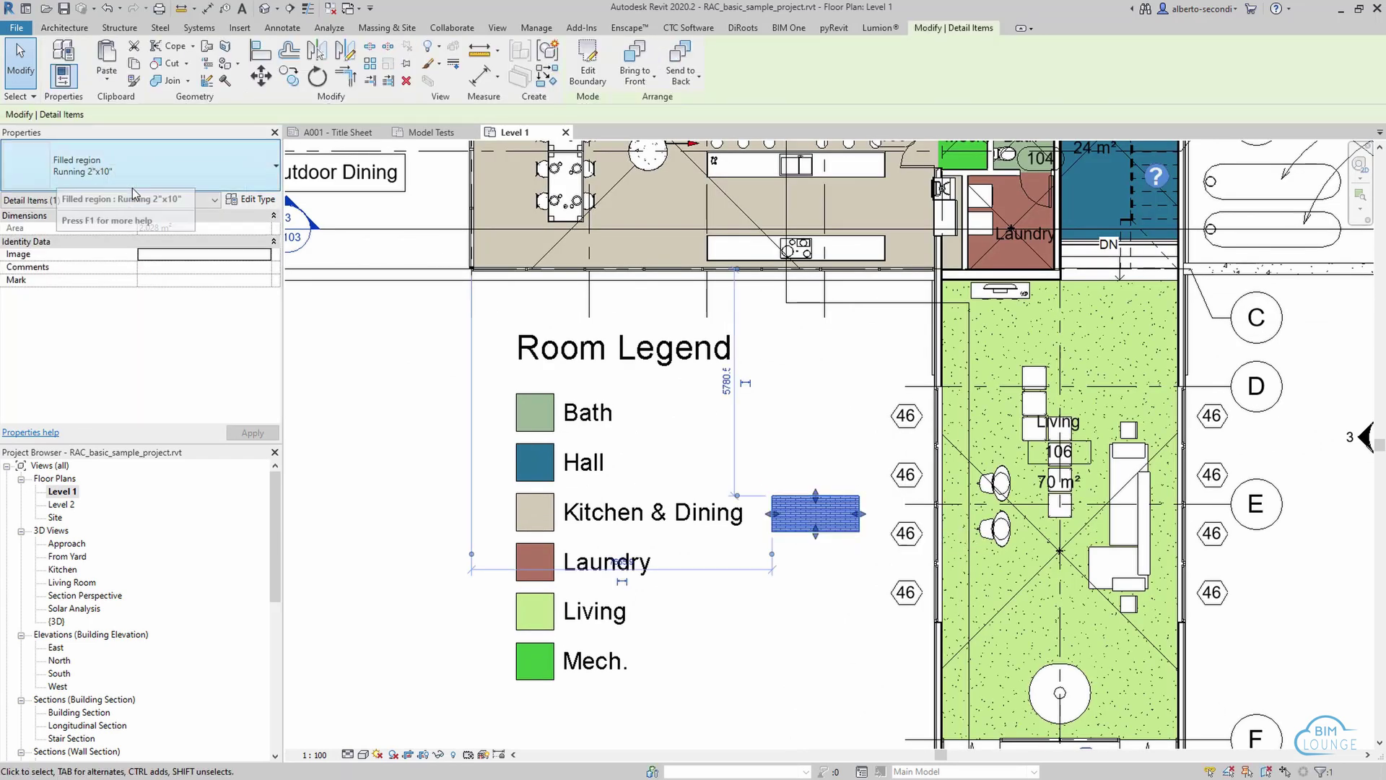
click(831, 601)
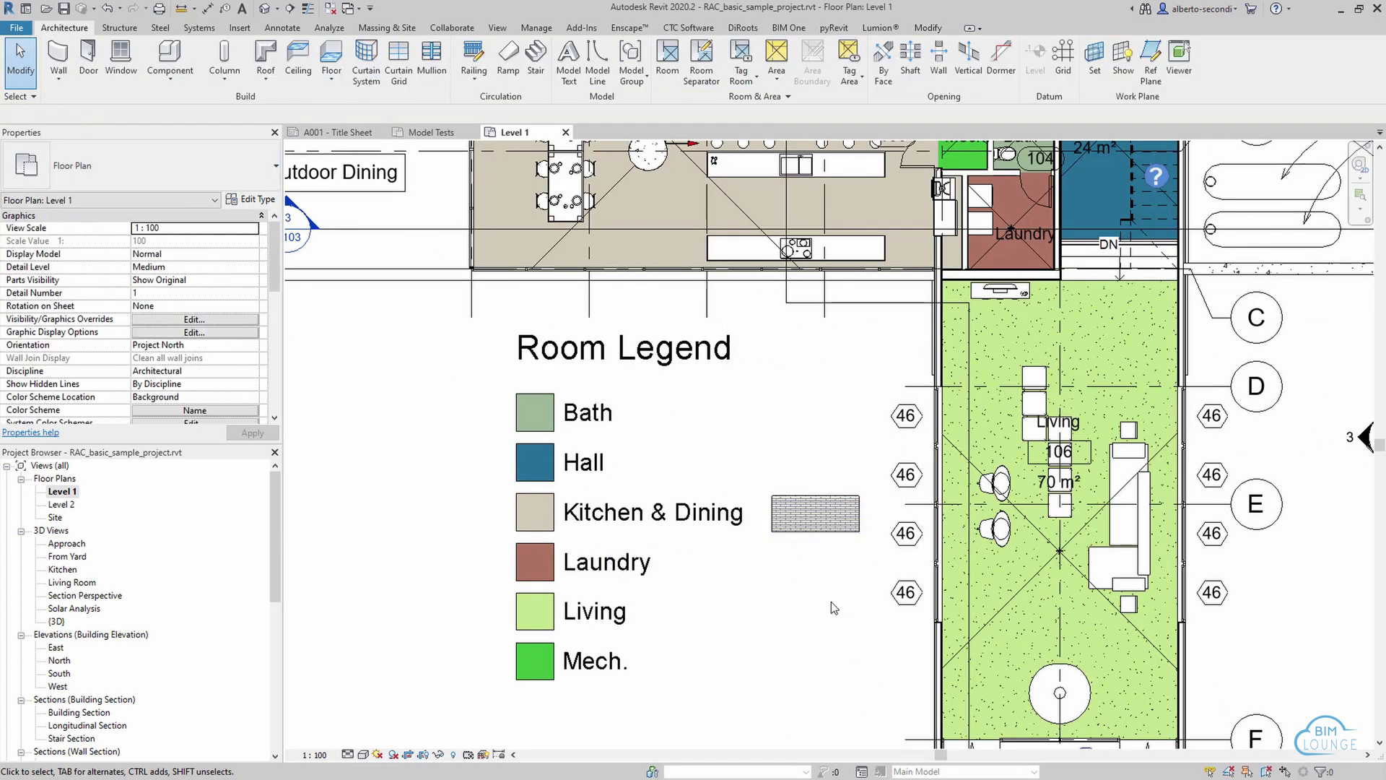